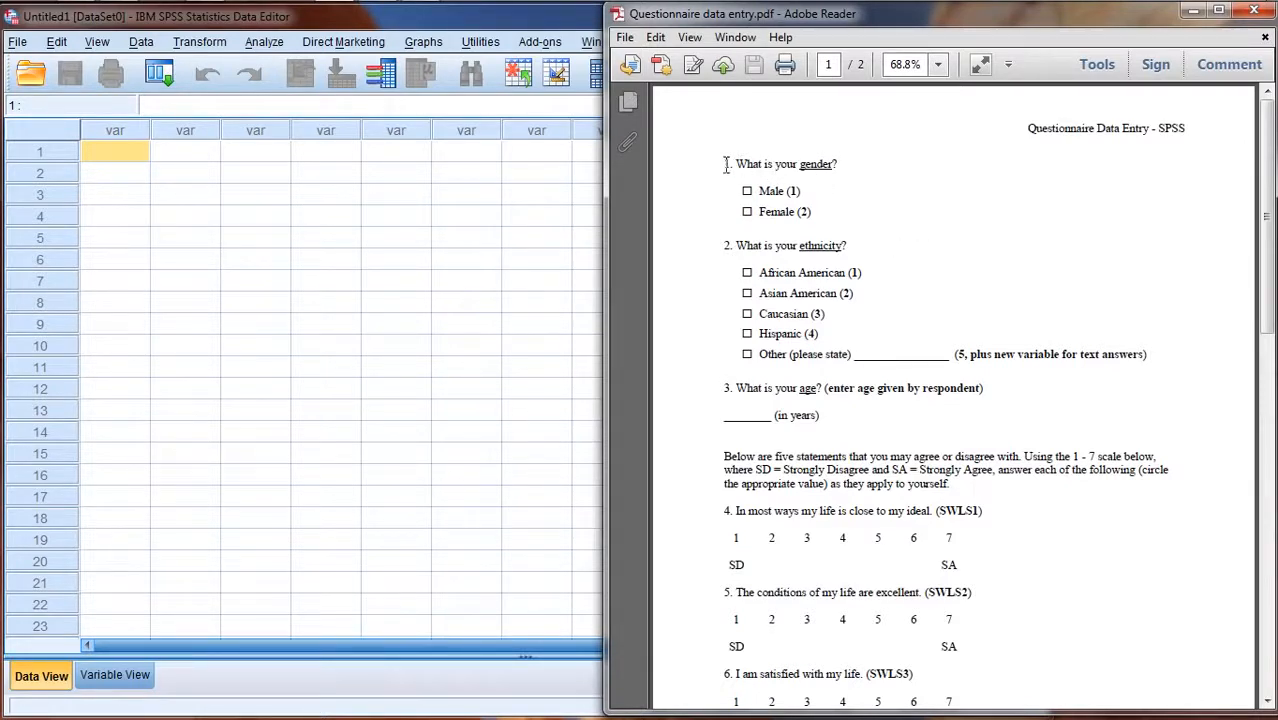
Examine the questionnaire's gender, ethnicity, age and life-satisfaction questions, including the numeric codes assigned to the gender and ethnicity answers
drag(727, 164, 922, 676)
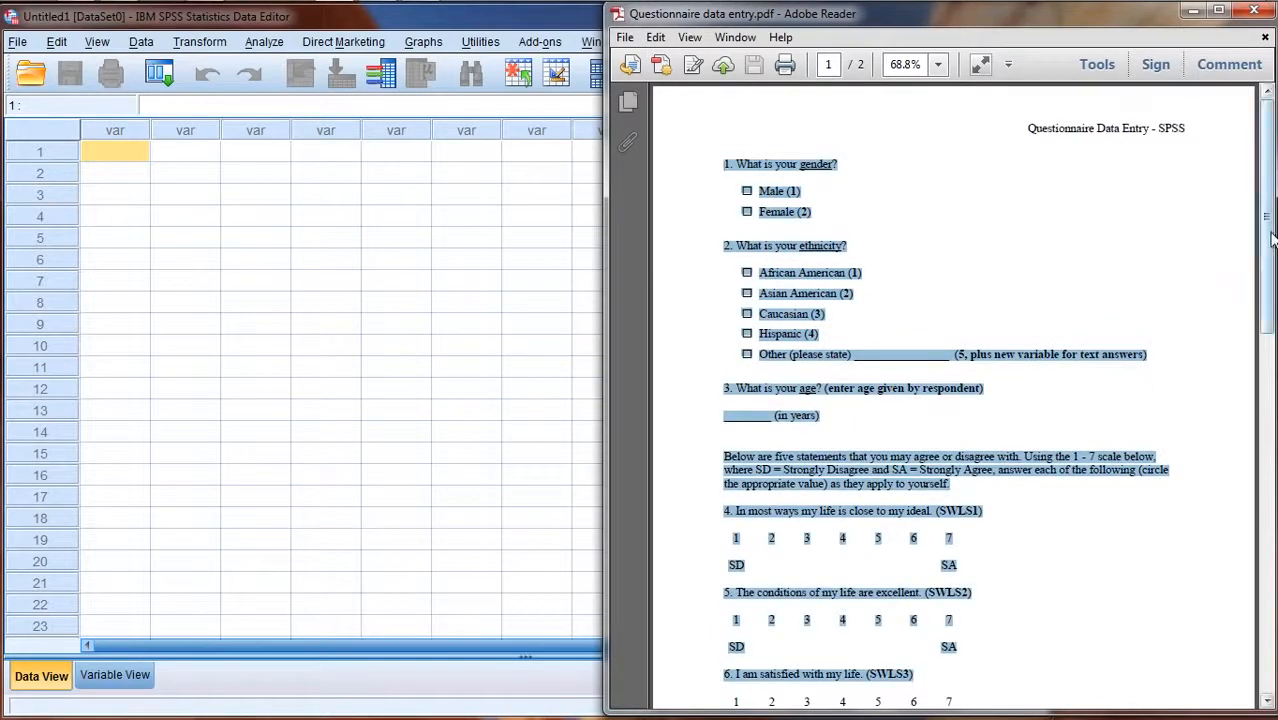
mouse_move(1272, 238)
mouse_down()
mouse_move(1270, 468)
mouse_move(1270, 215)
mouse_up()
click(1050, 133)
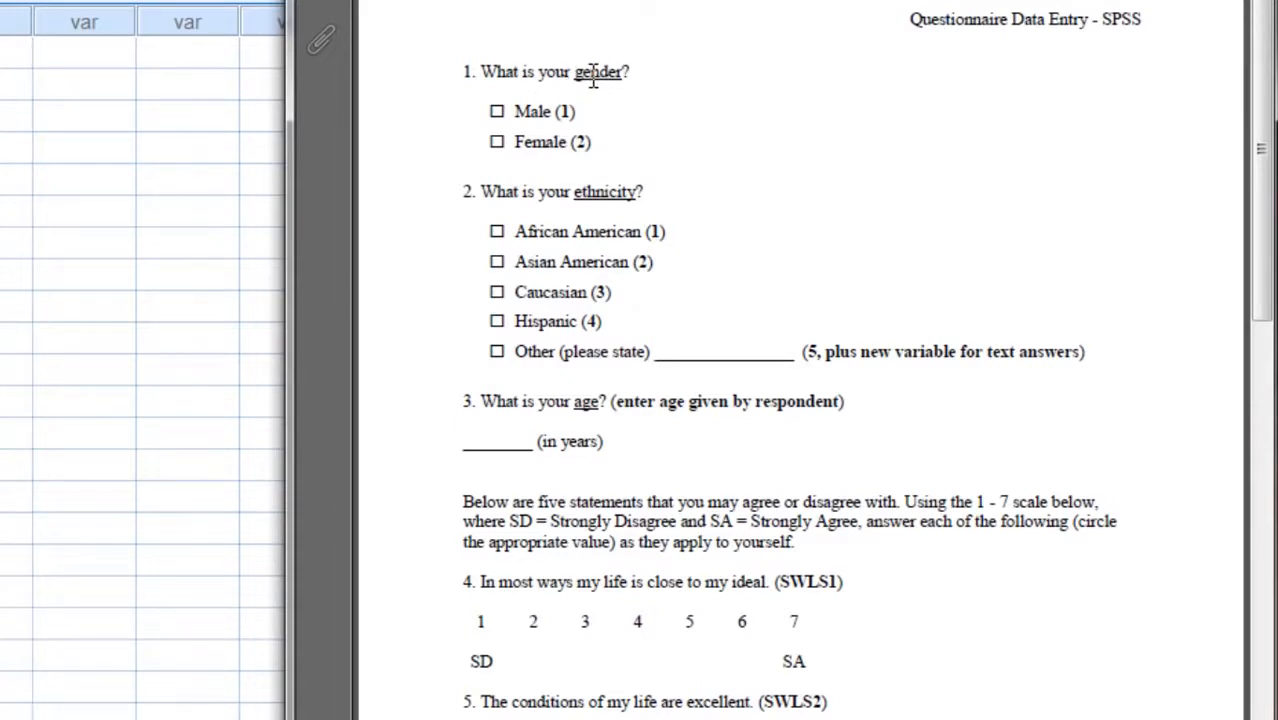
double_click(593, 78)
double_click(590, 194)
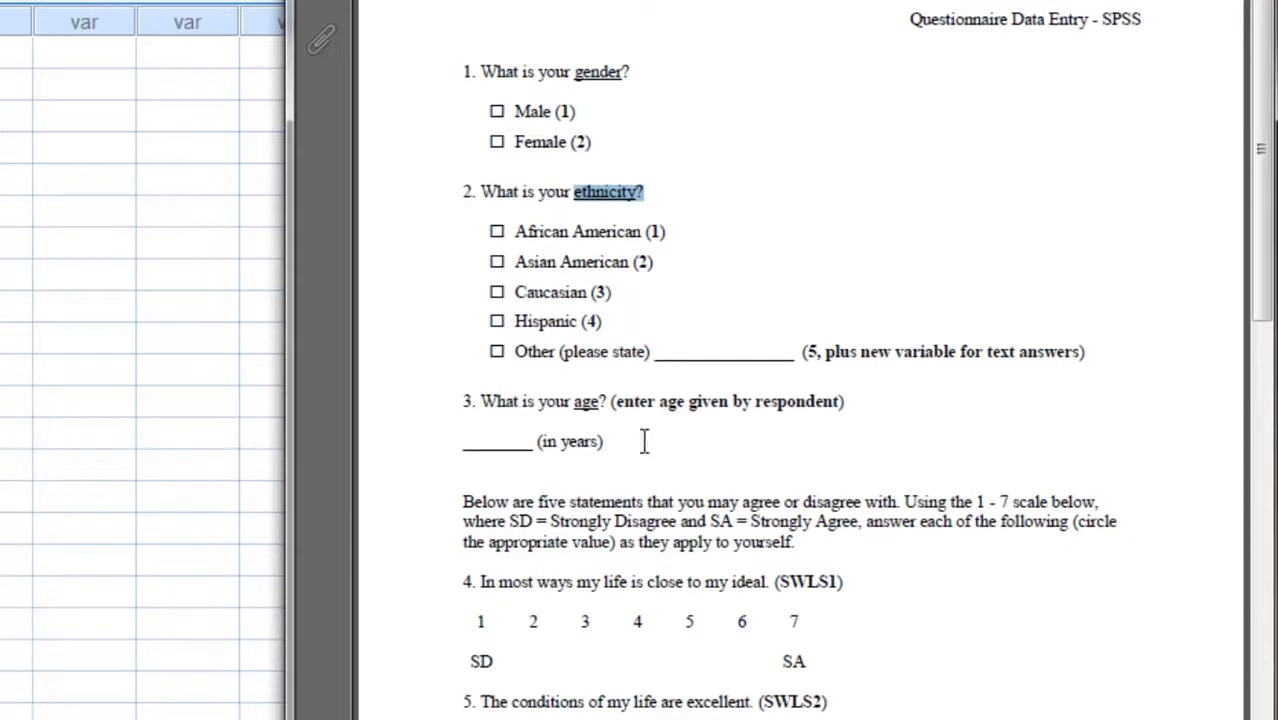
double_click(587, 404)
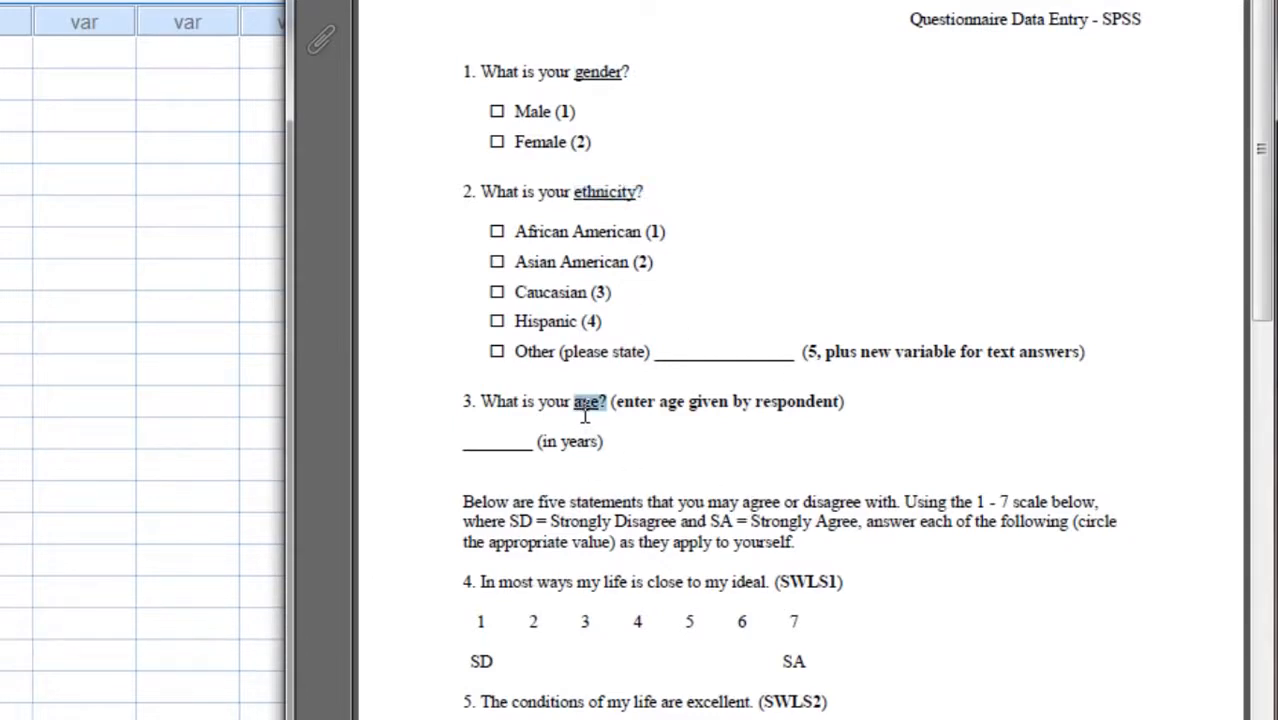
drag(553, 111, 592, 142)
drag(645, 231, 655, 262)
drag(590, 292, 605, 321)
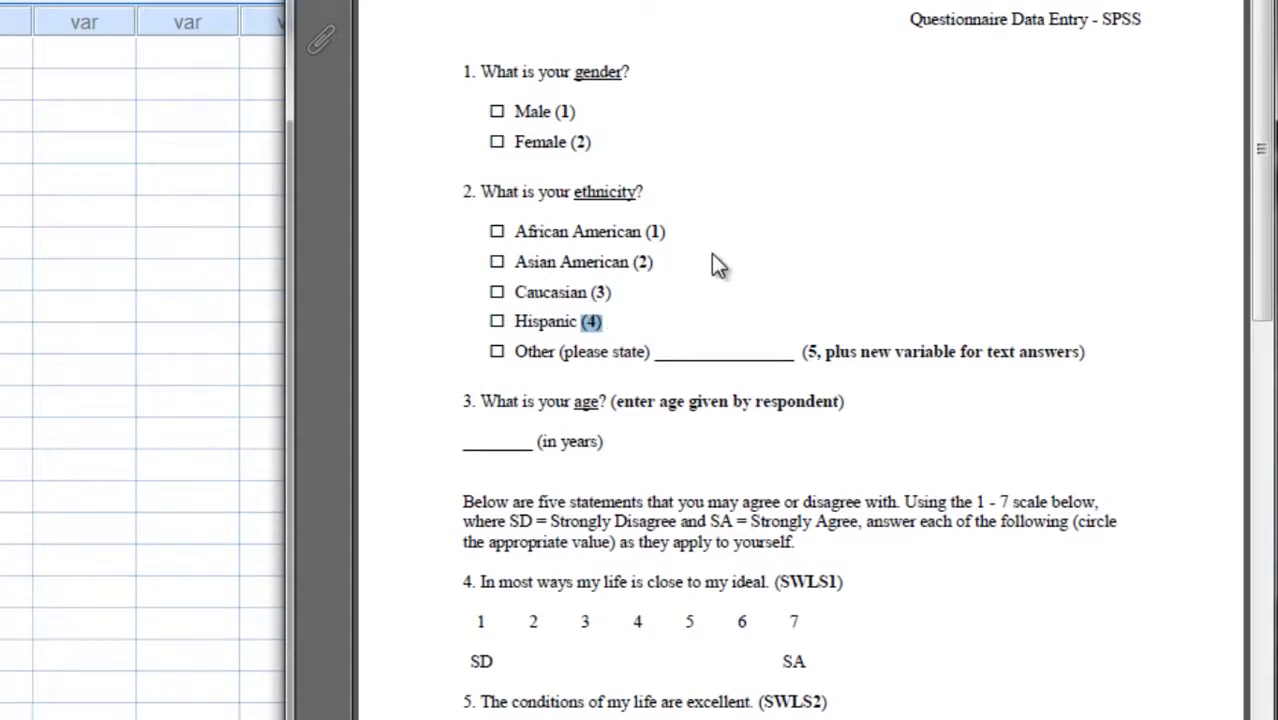
drag(576, 74, 621, 74)
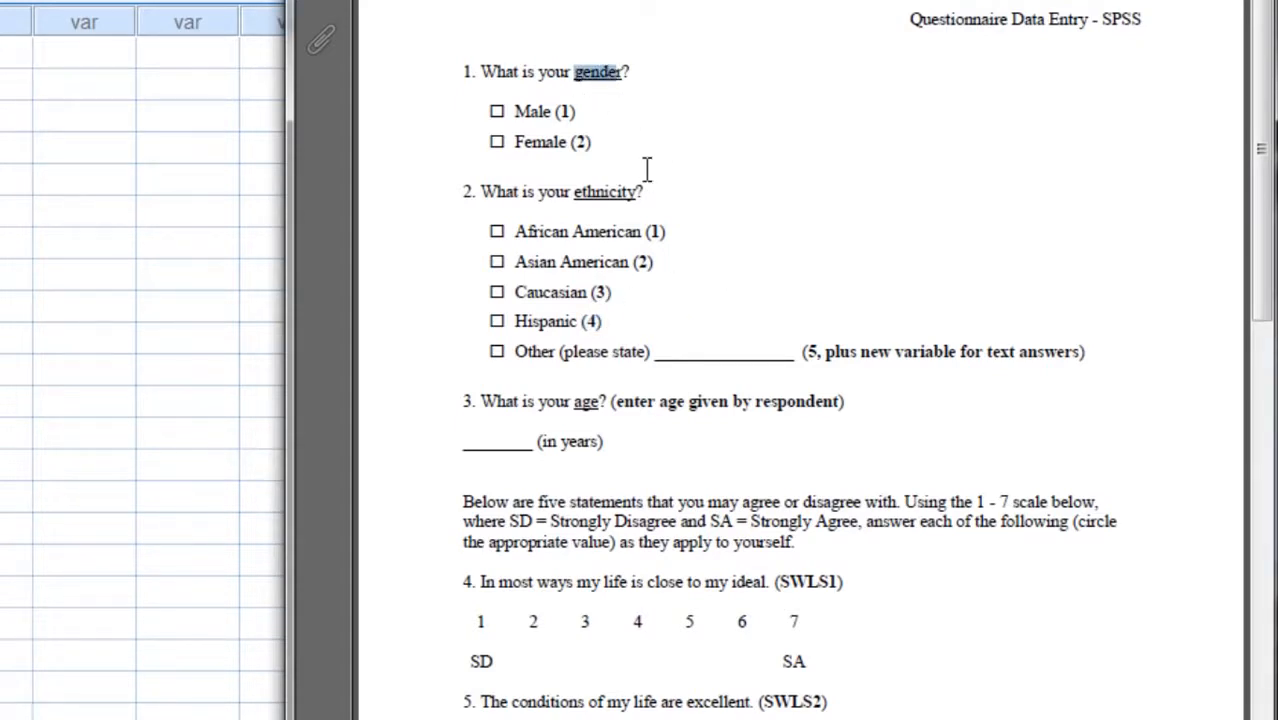
click(561, 118)
drag(572, 143, 613, 143)
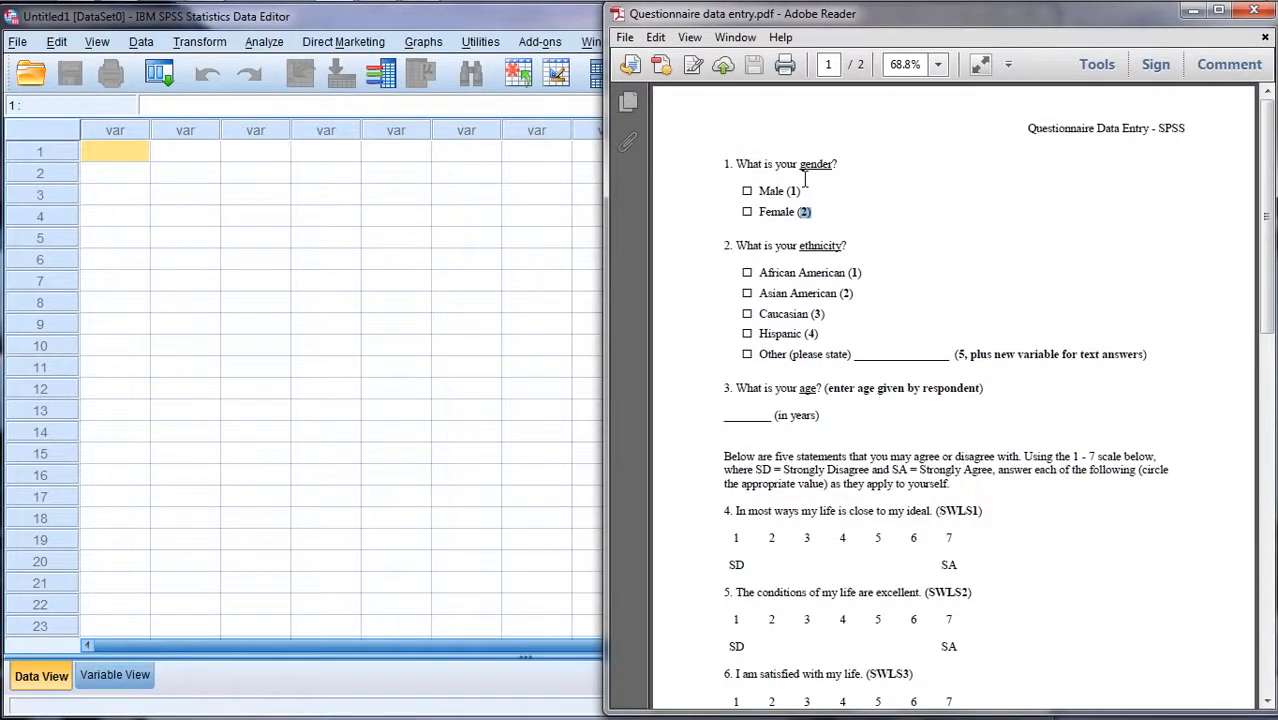
drag(740, 190, 836, 221)
Define a variable named gender in the first row of SPSS's Variable View, matching the questionnaire's first question
click(101, 129)
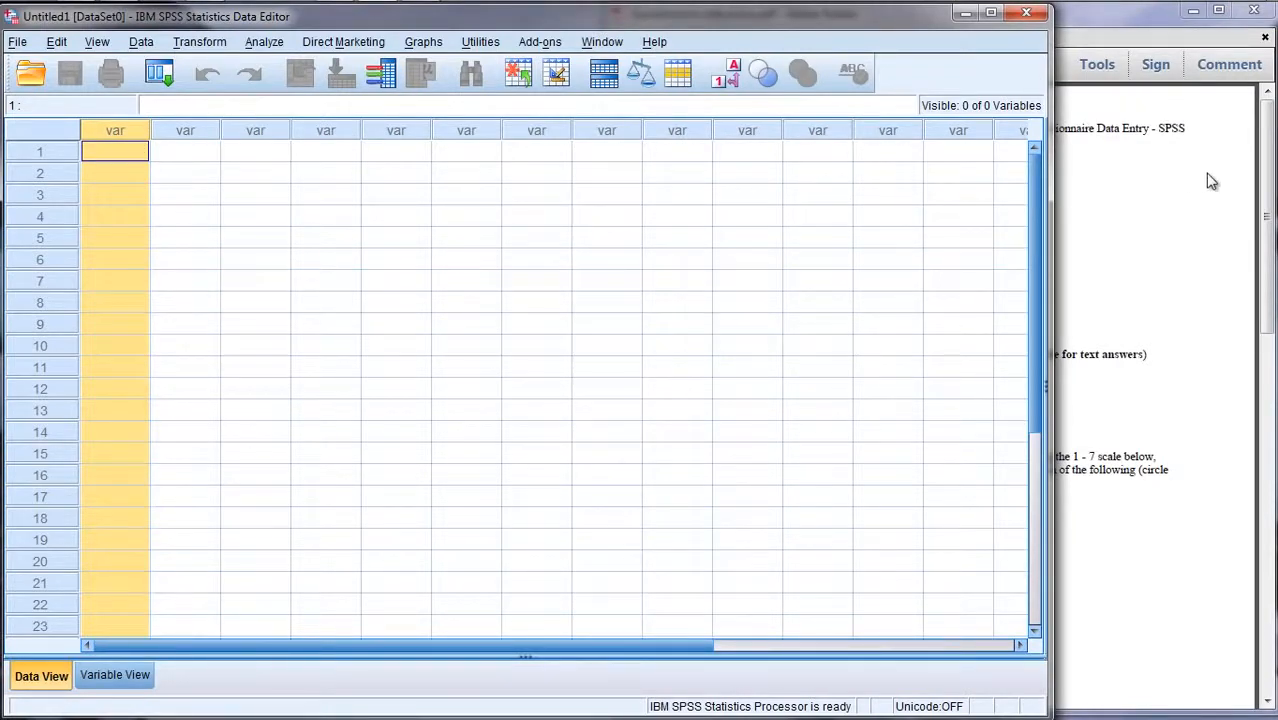
click(1148, 195)
double_click(814, 168)
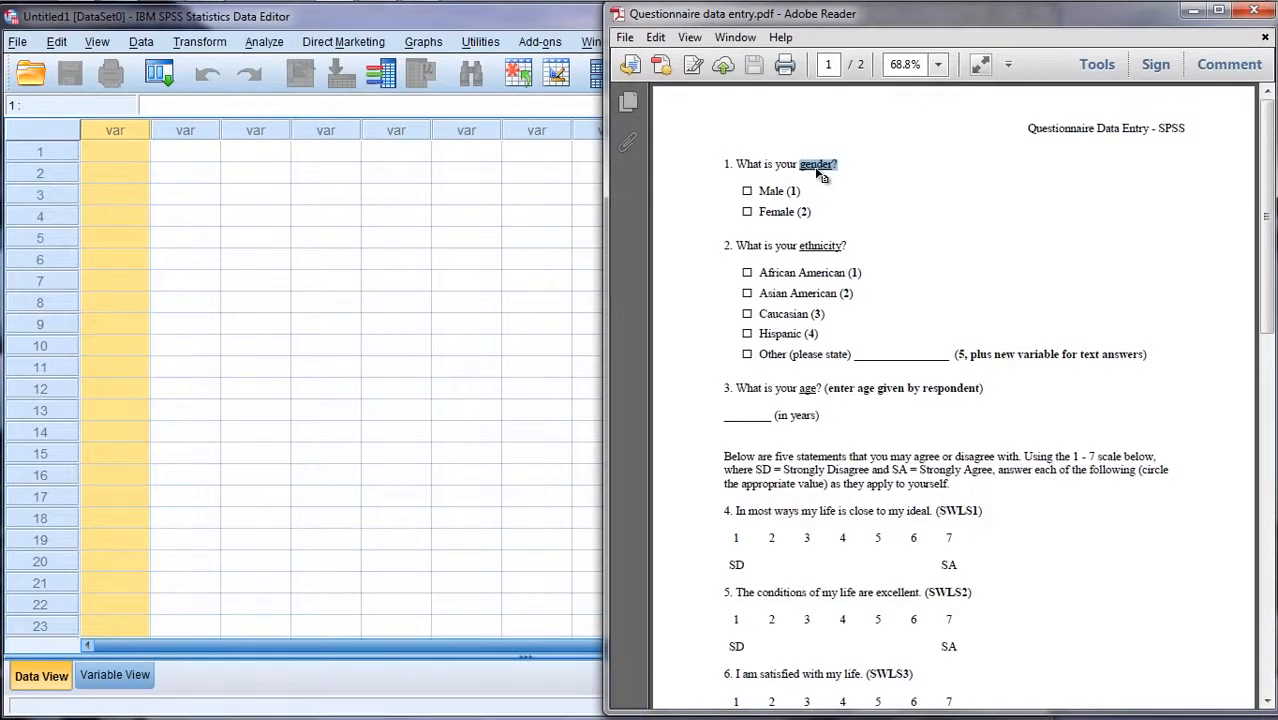
click(115, 678)
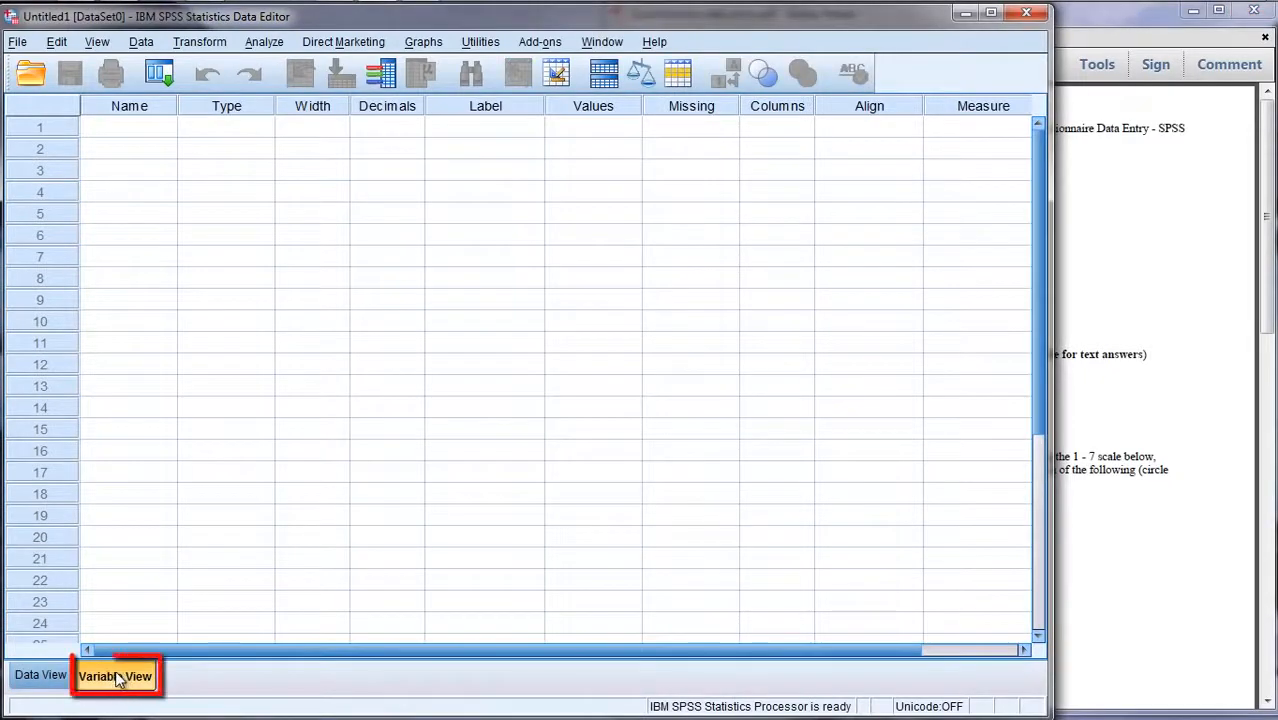
click(137, 130)
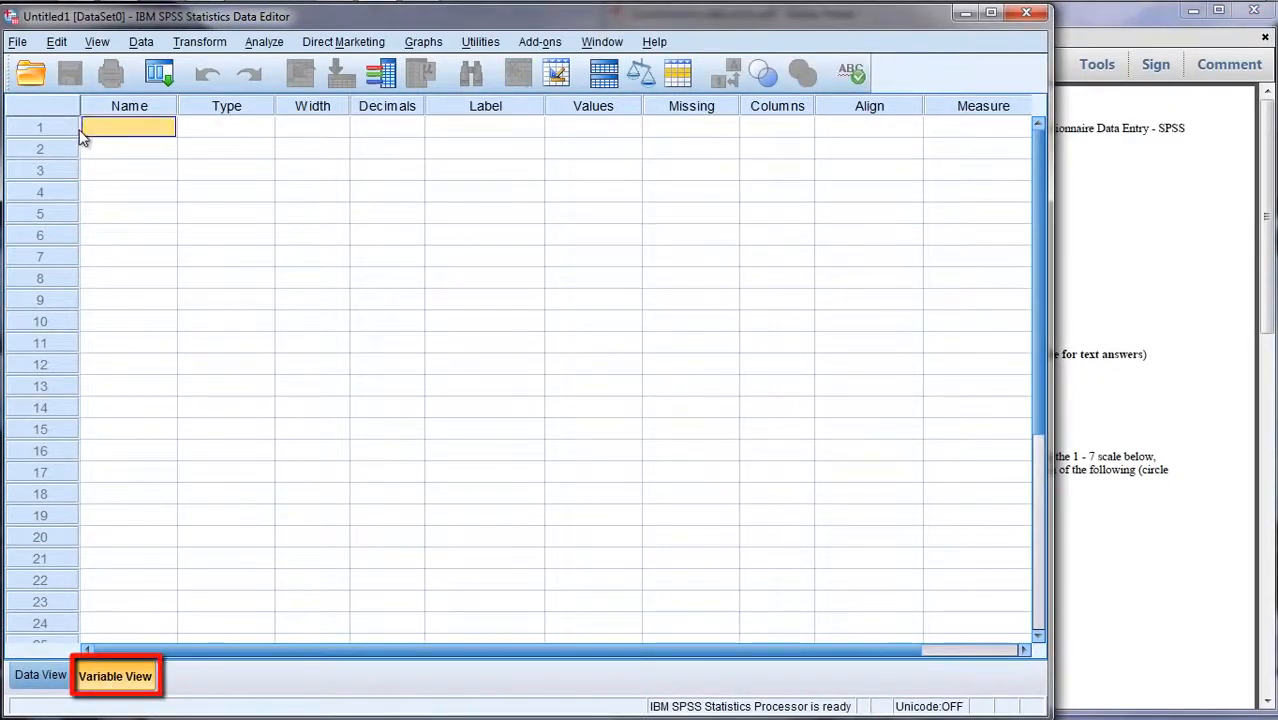
text(gender)
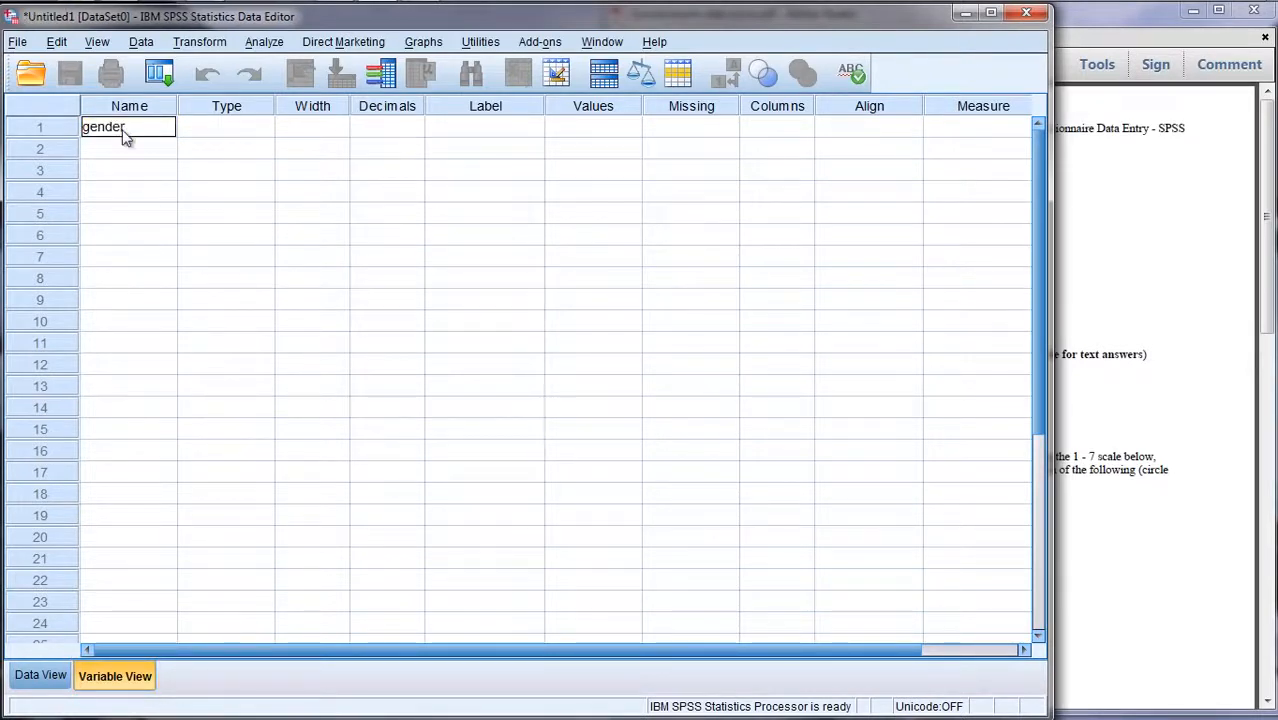
click(130, 147)
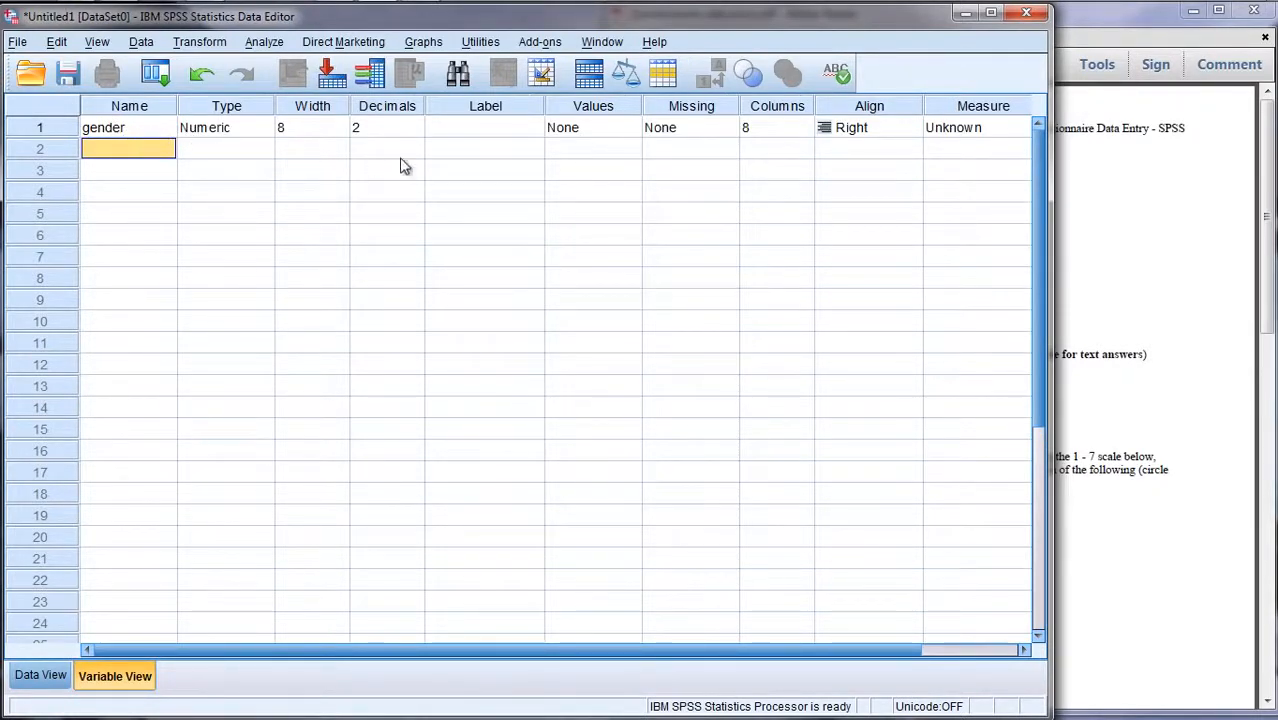
Review the gender answer options in the questionnaire, inspect the gender column's cells in Data View, and return to Variable View
click(1156, 282)
drag(760, 191, 794, 215)
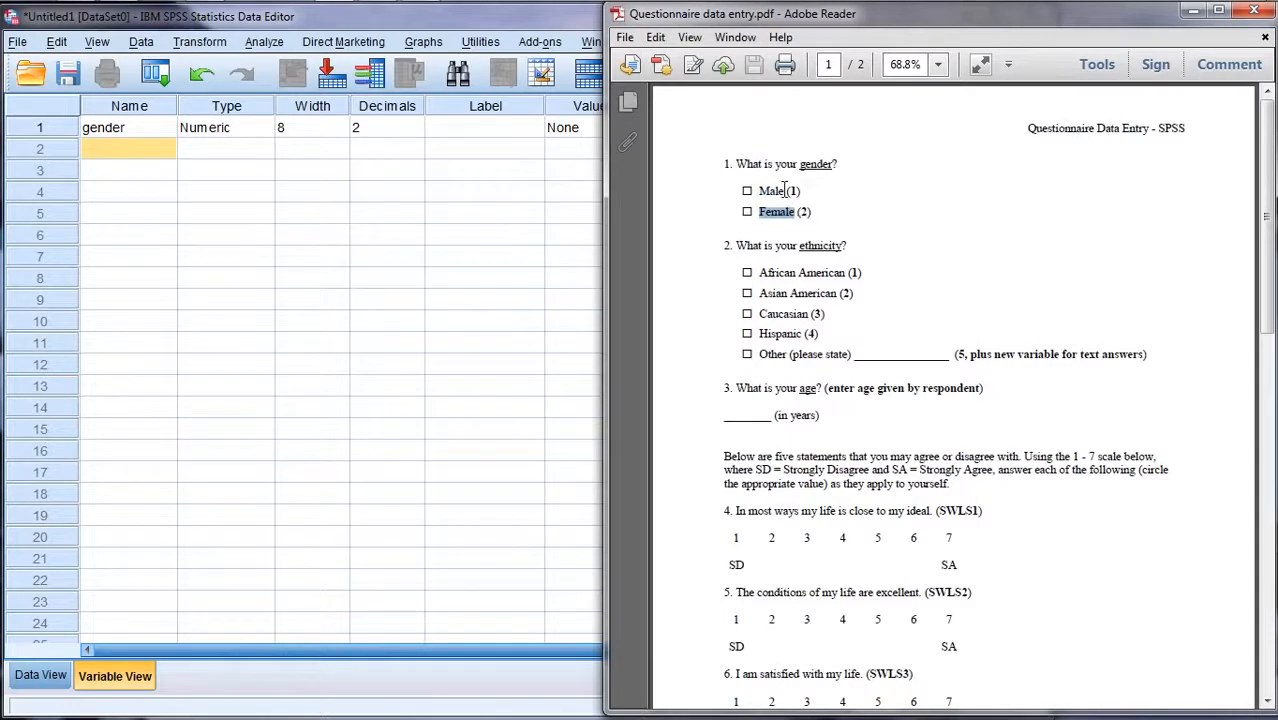
drag(788, 190, 798, 189)
click(747, 191)
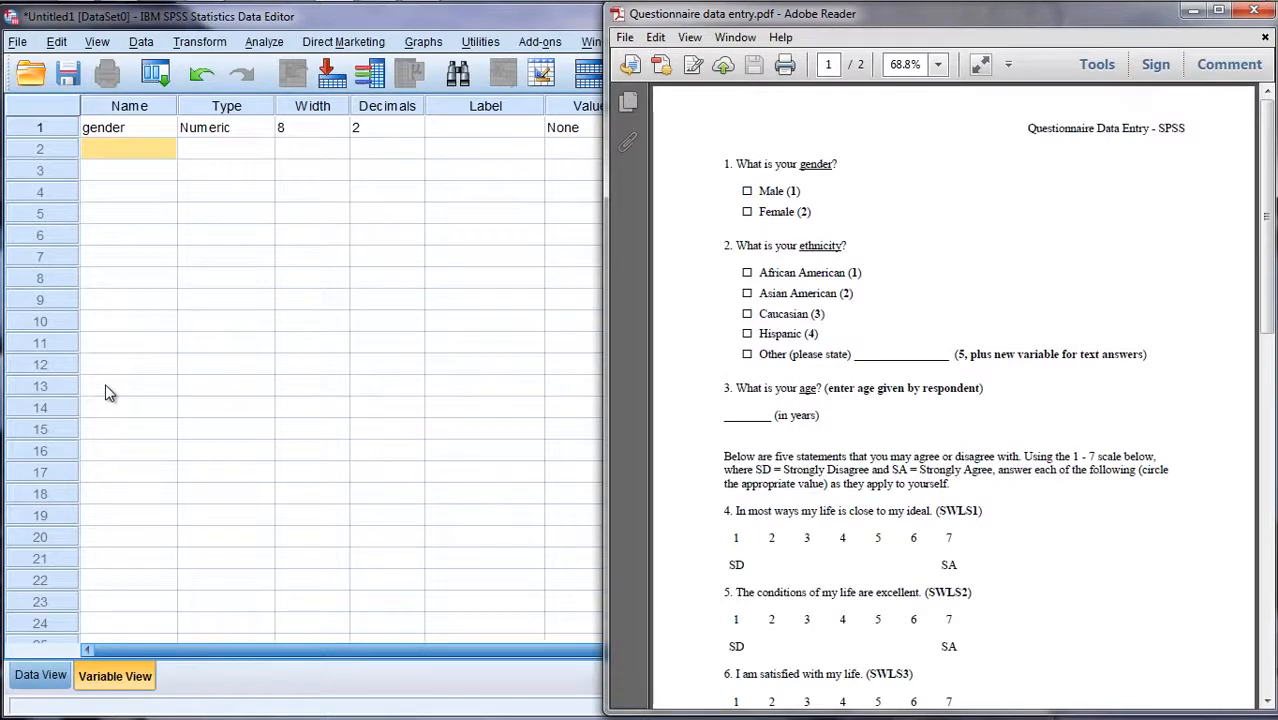
click(40, 675)
click(133, 150)
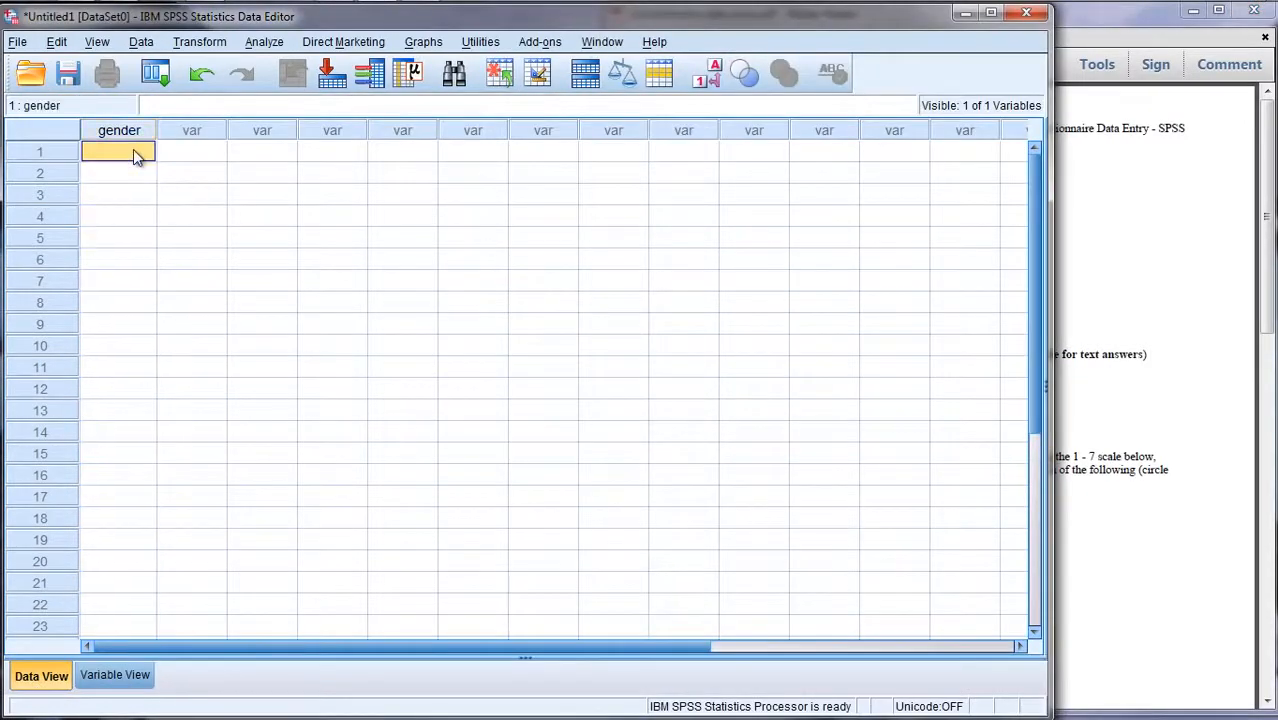
click(133, 180)
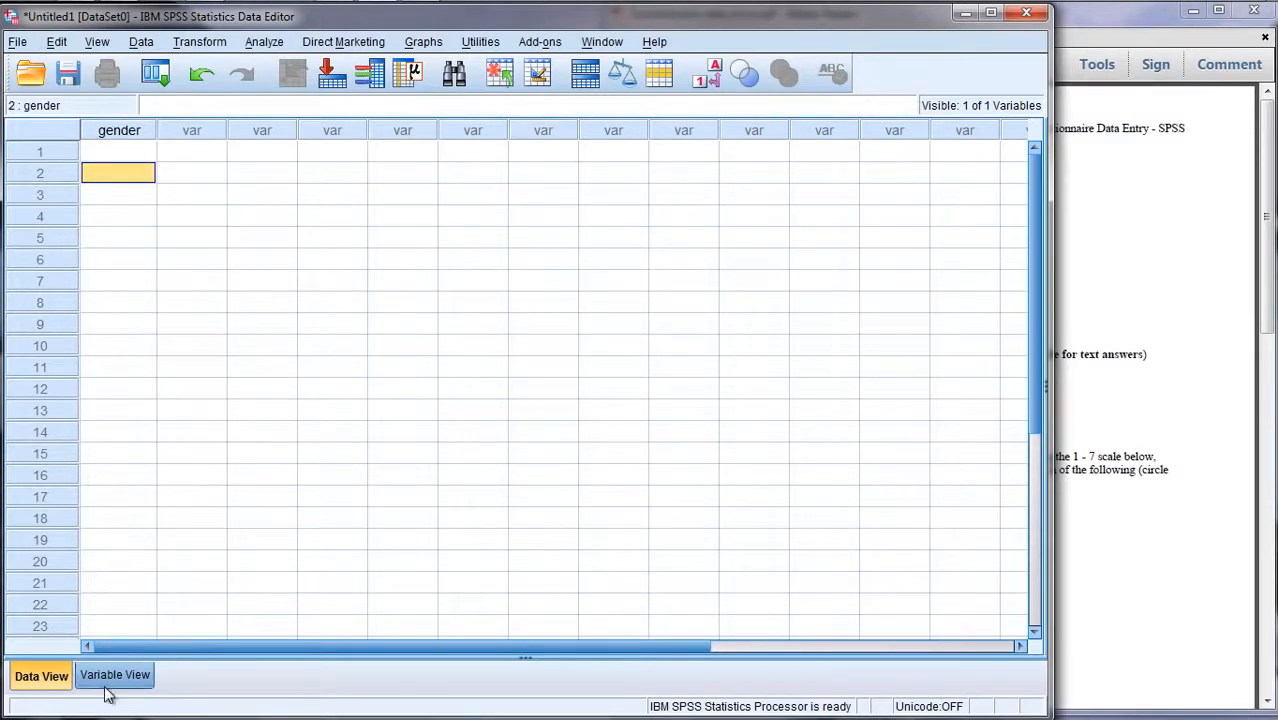
click(132, 151)
click(128, 178)
click(127, 196)
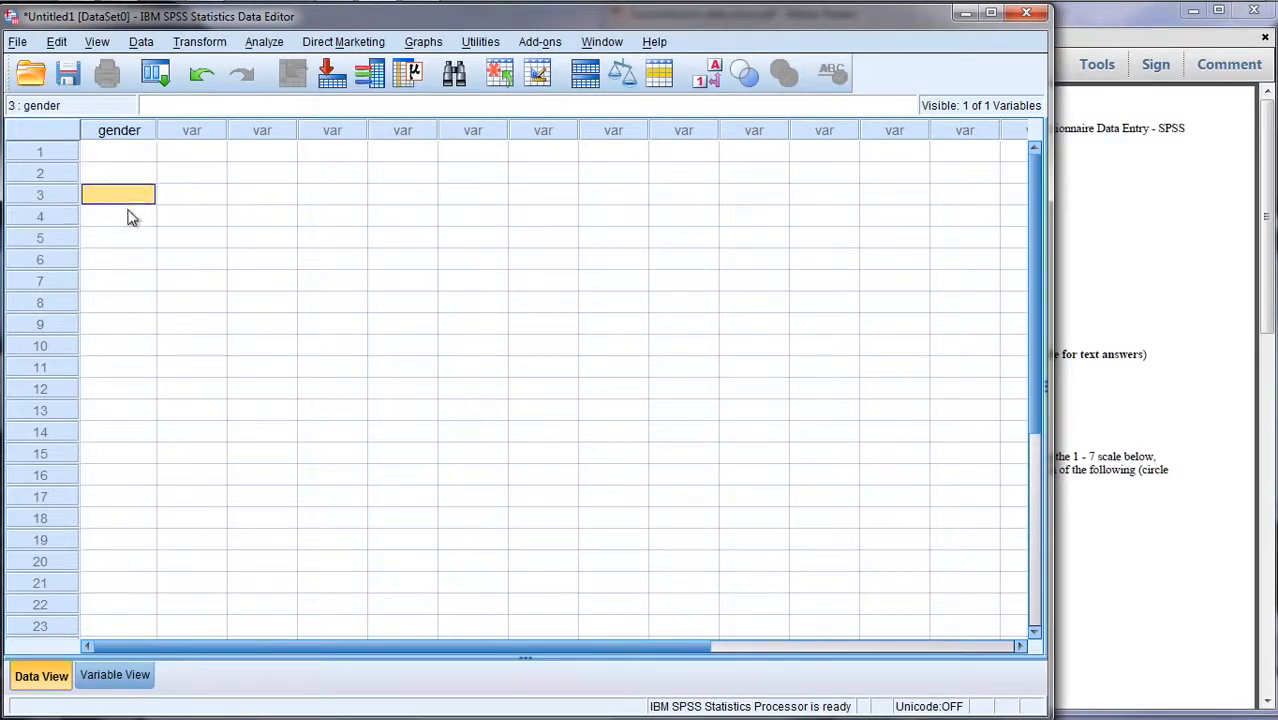
click(127, 237)
click(127, 279)
click(121, 673)
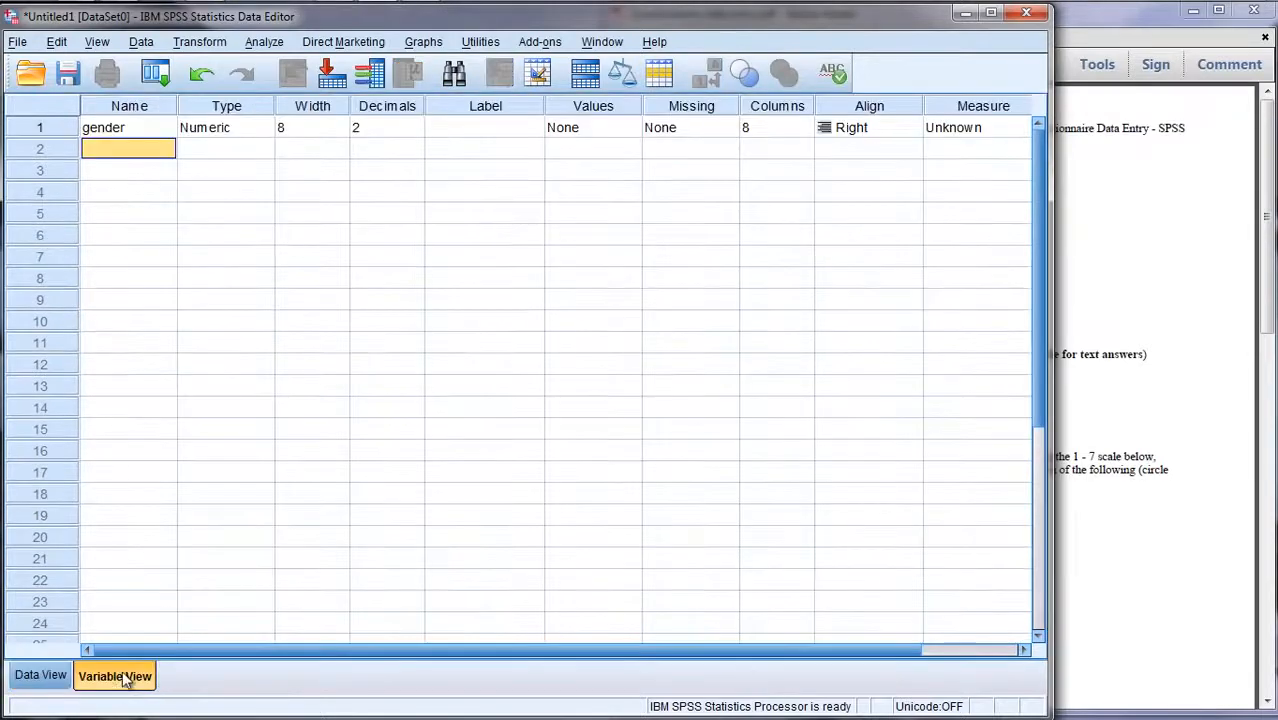
Check the gender codes in the questionnaire and add the value label 1 = Male to the gender variable
click(1194, 257)
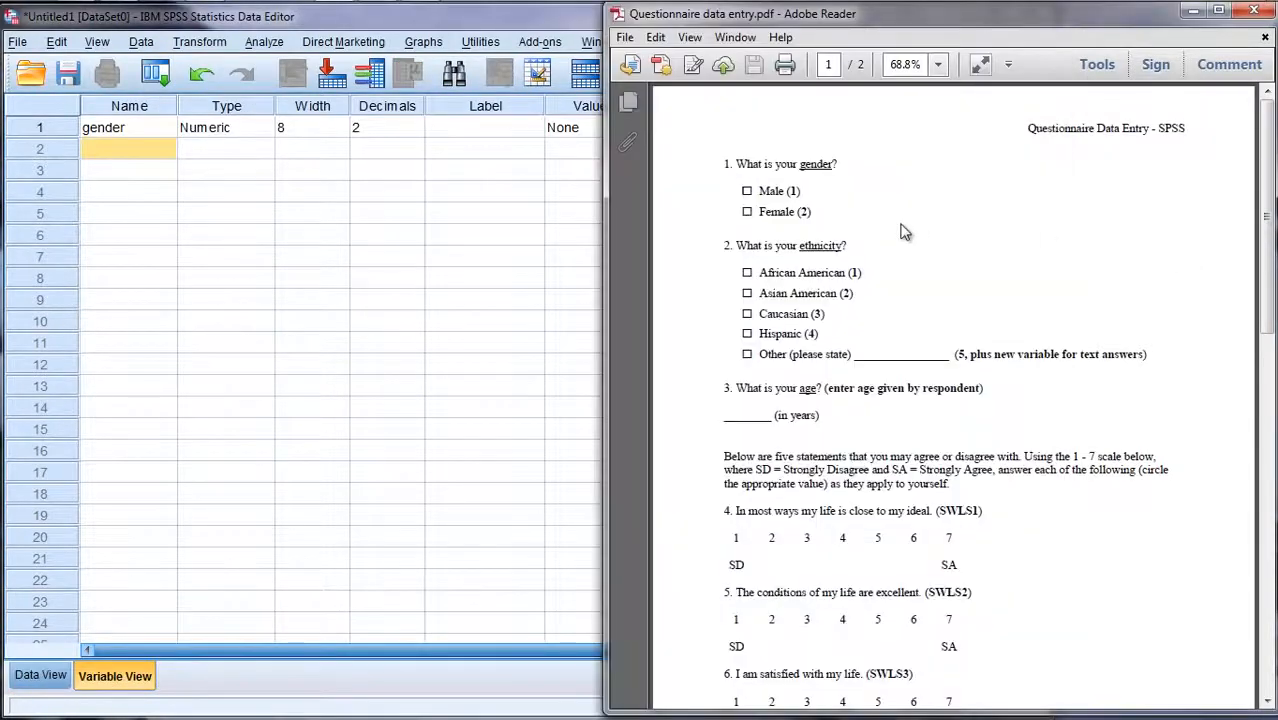
drag(787, 190, 803, 190)
click(803, 190)
mouse_move(797, 211)
mouse_down()
mouse_move(816, 212)
mouse_move(805, 191)
mouse_move(757, 212)
mouse_move(820, 215)
mouse_up()
click(802, 192)
click(505, 255)
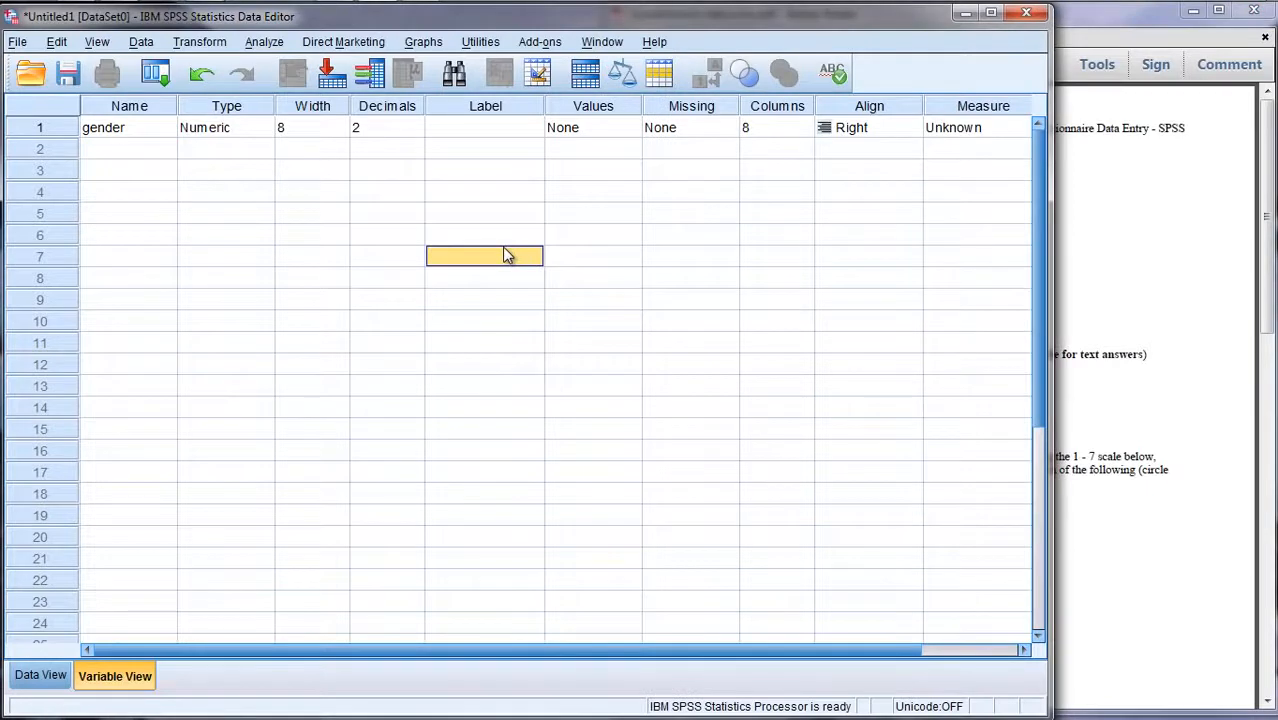
click(590, 132)
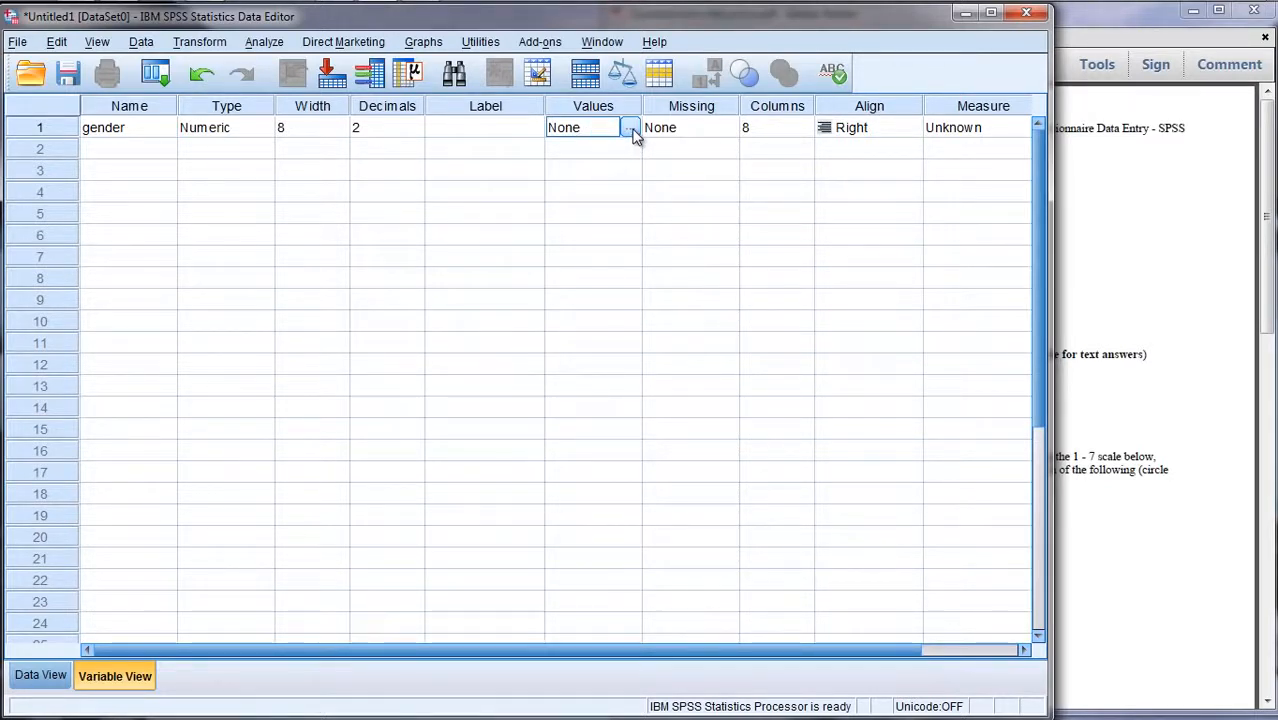
click(630, 130)
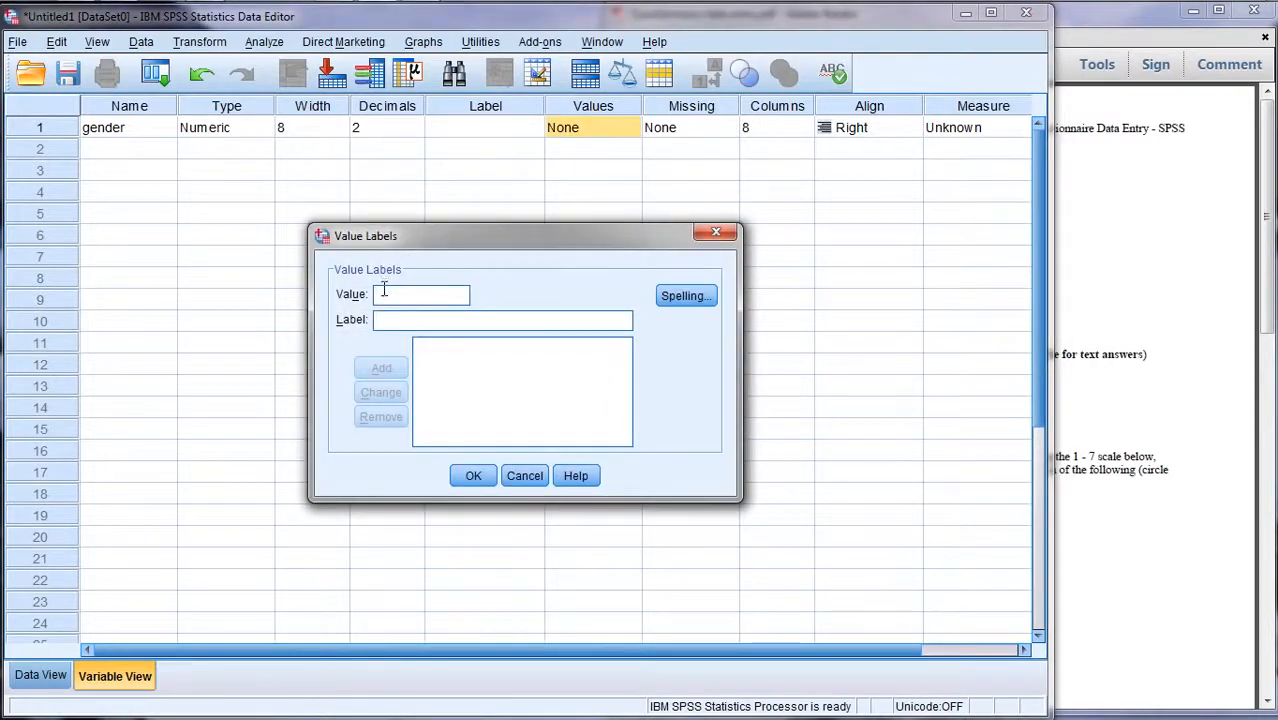
click(1146, 256)
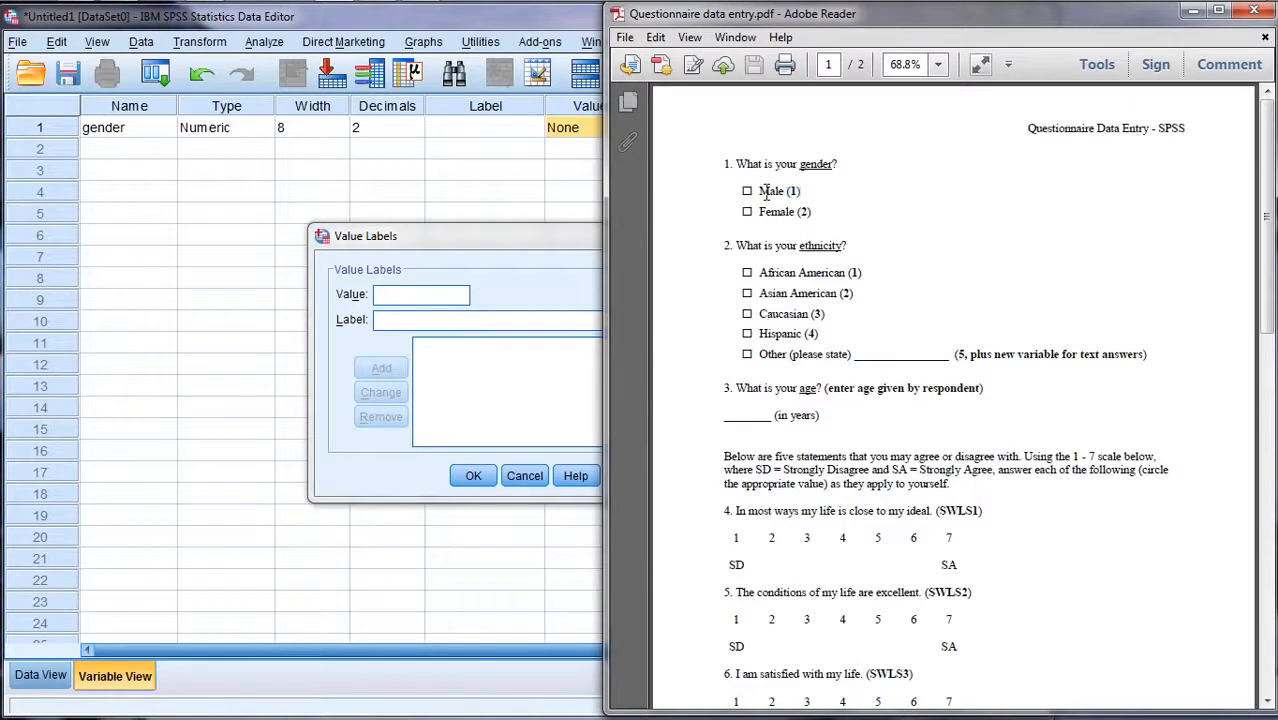
click(379, 295)
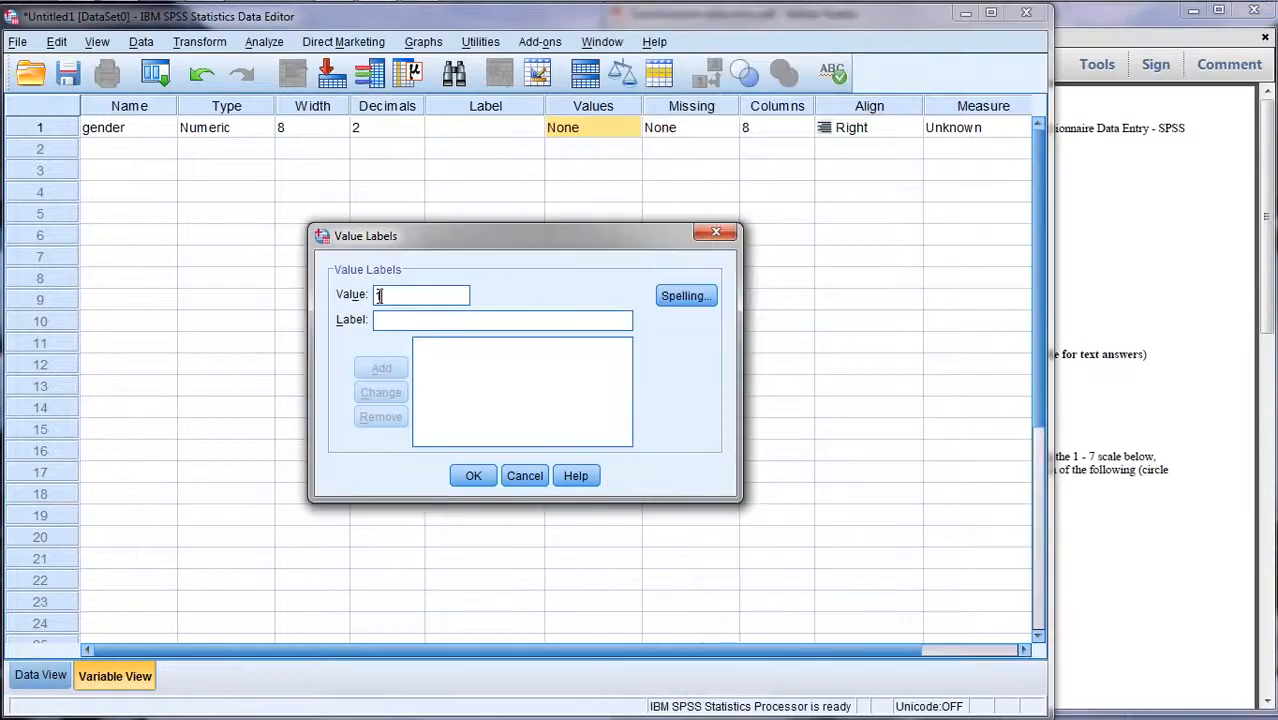
click(380, 321)
text(Male)
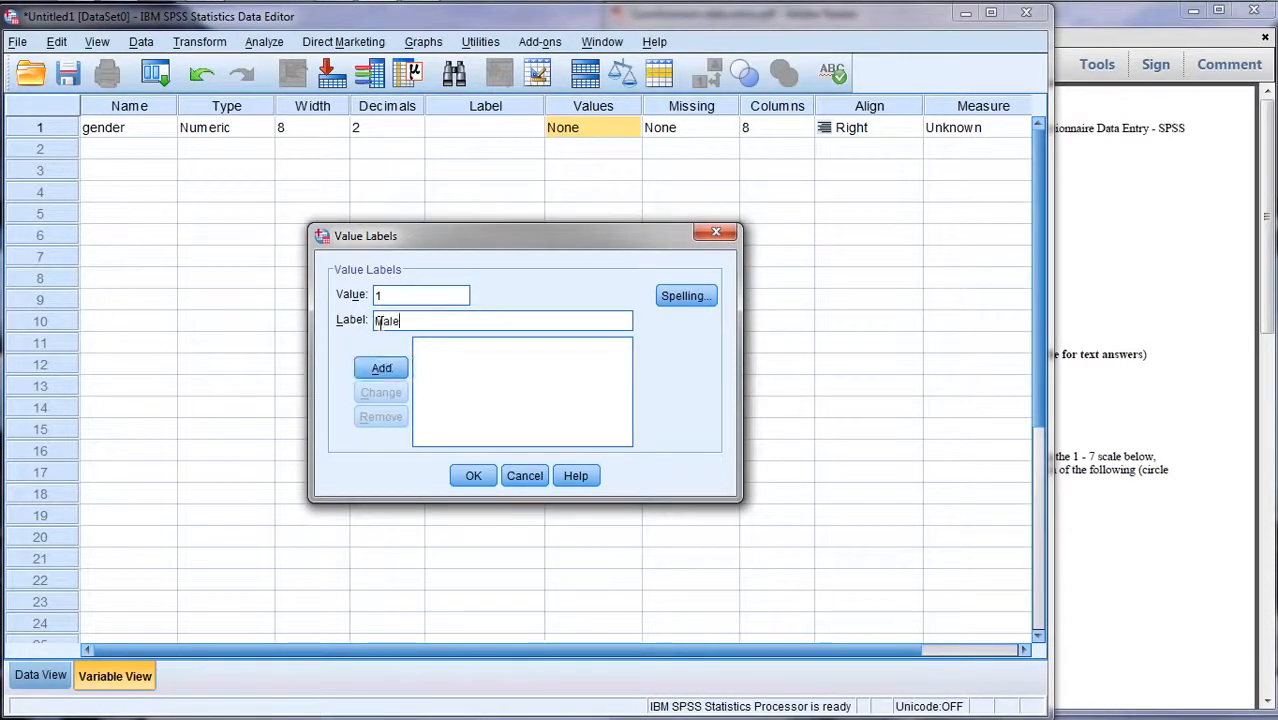
click(396, 370)
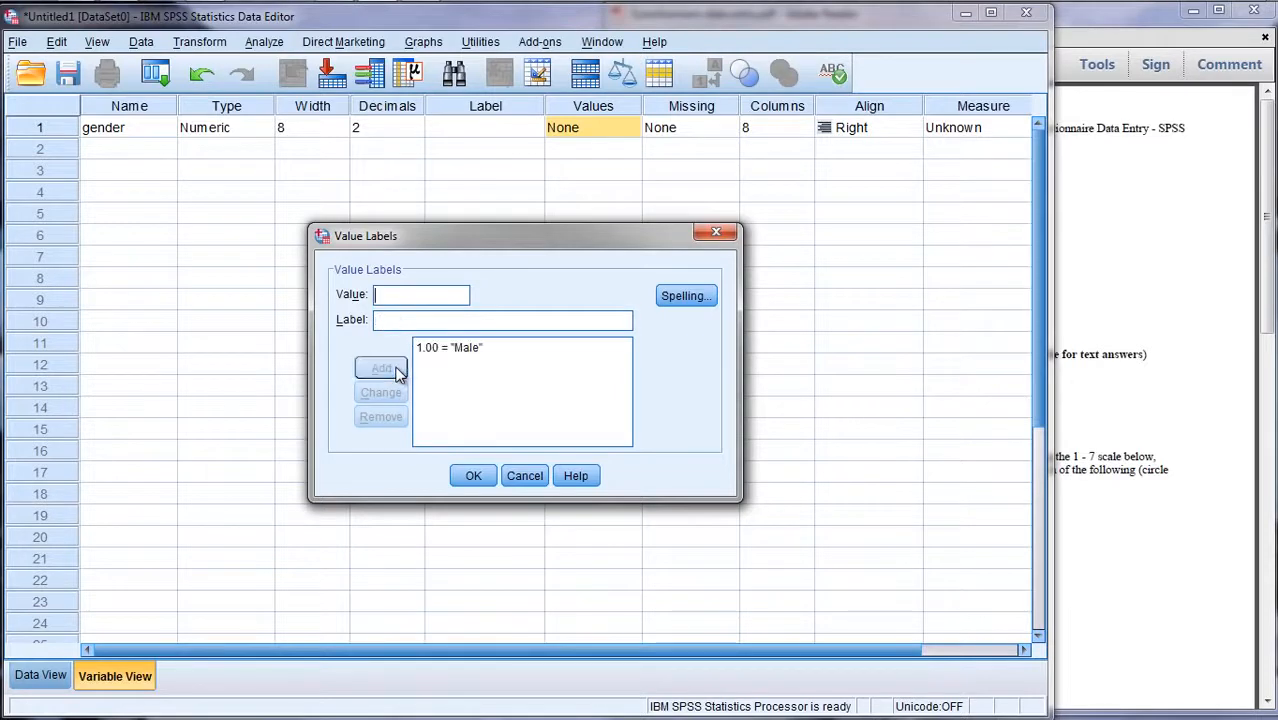
Add the value label 2 = Female for gender as coded in the questionnaire, and apply the value labels
click(1233, 311)
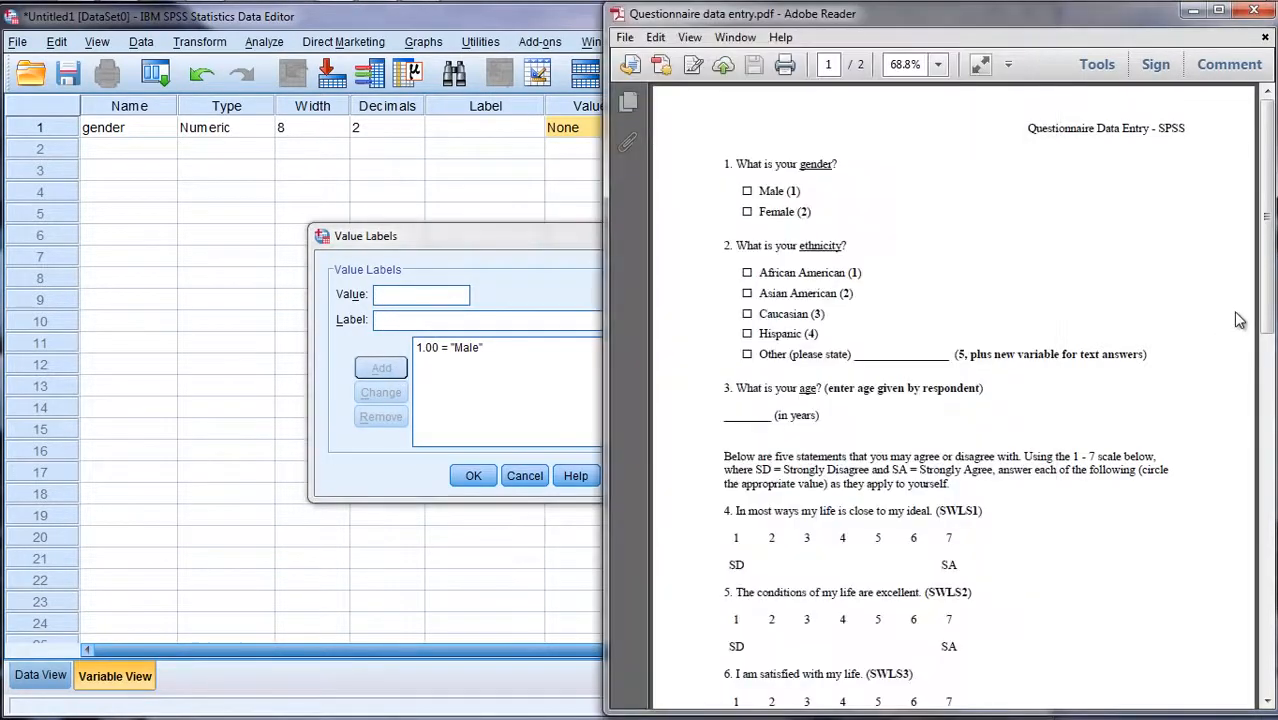
double_click(777, 212)
click(388, 291)
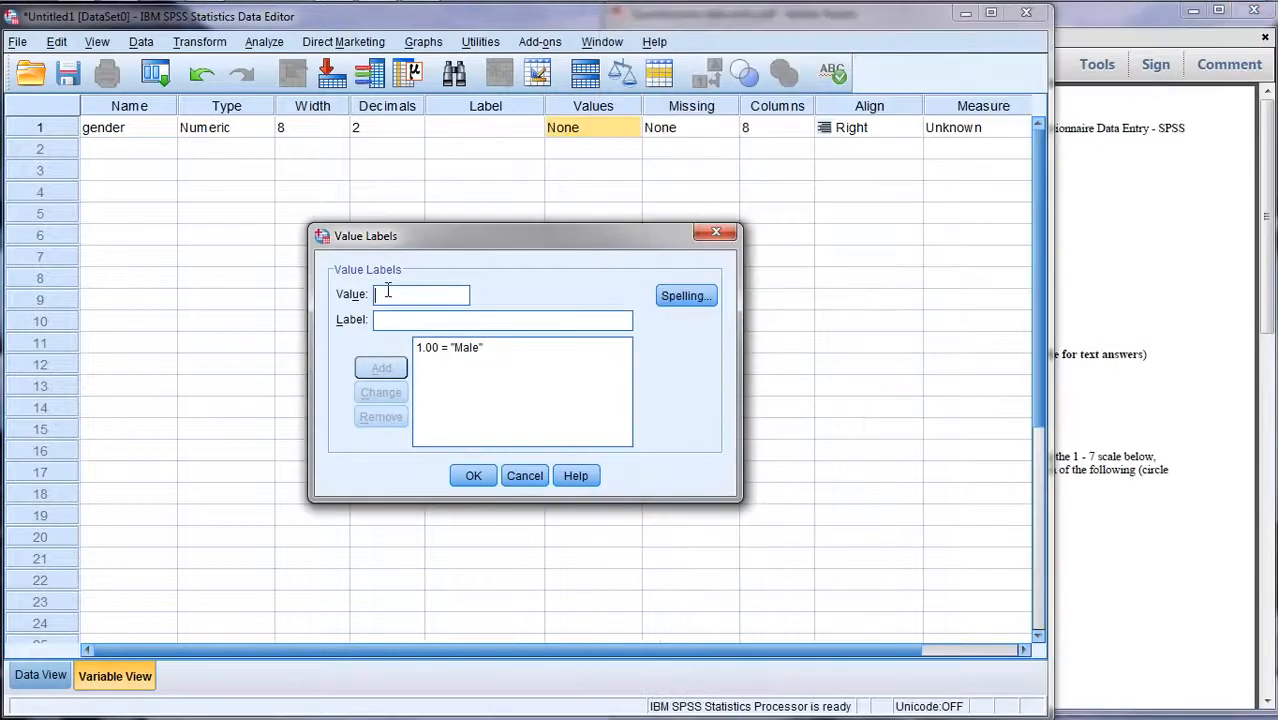
text(2)
key(Tab)
text(Female)
click(385, 369)
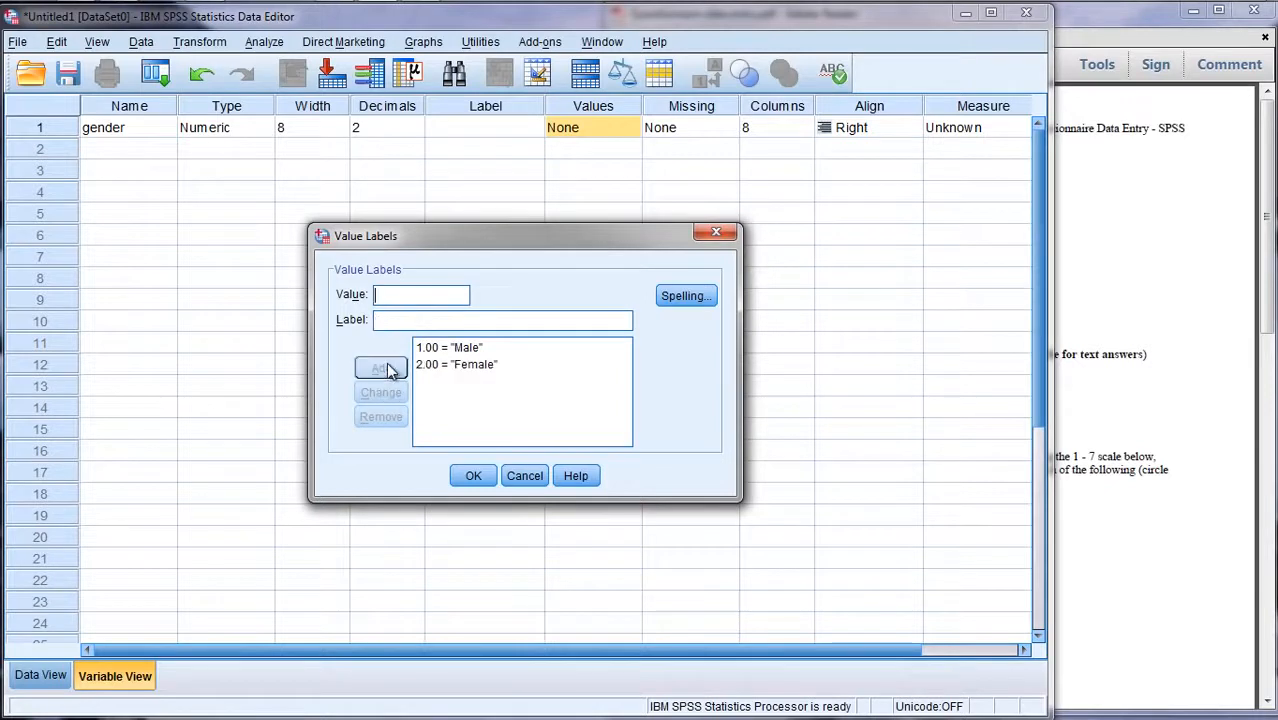
click(484, 366)
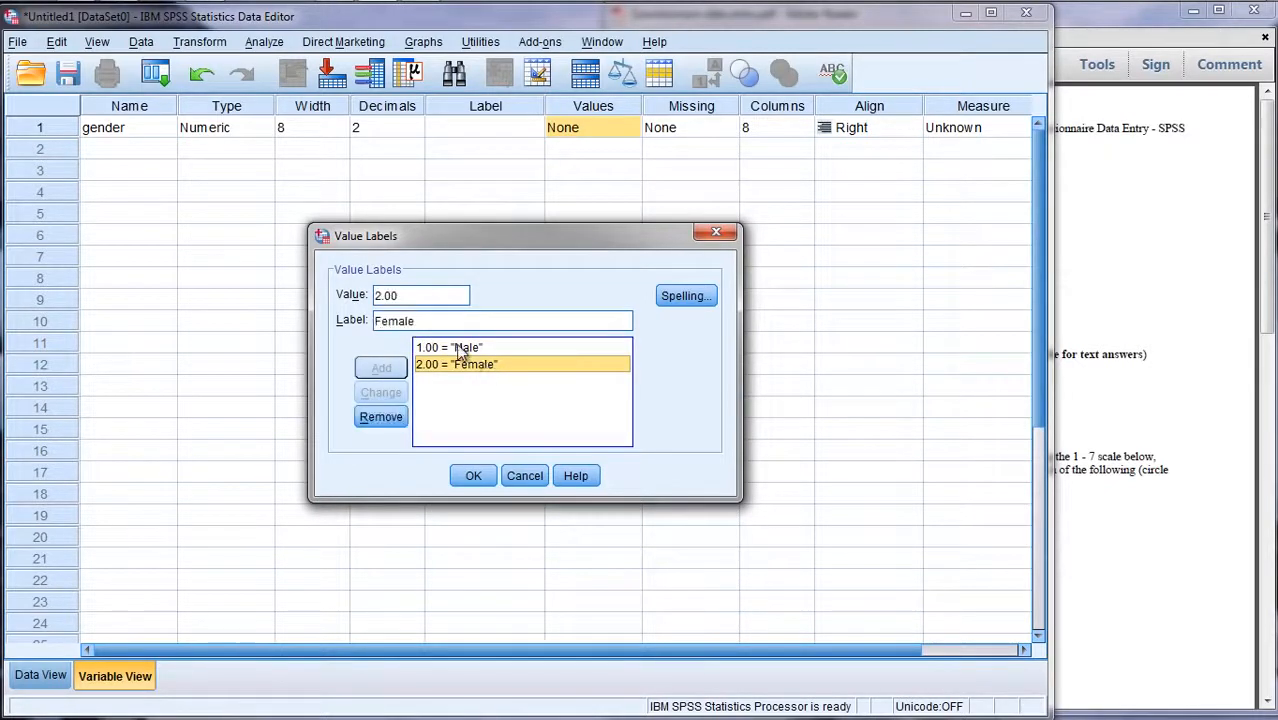
click(478, 477)
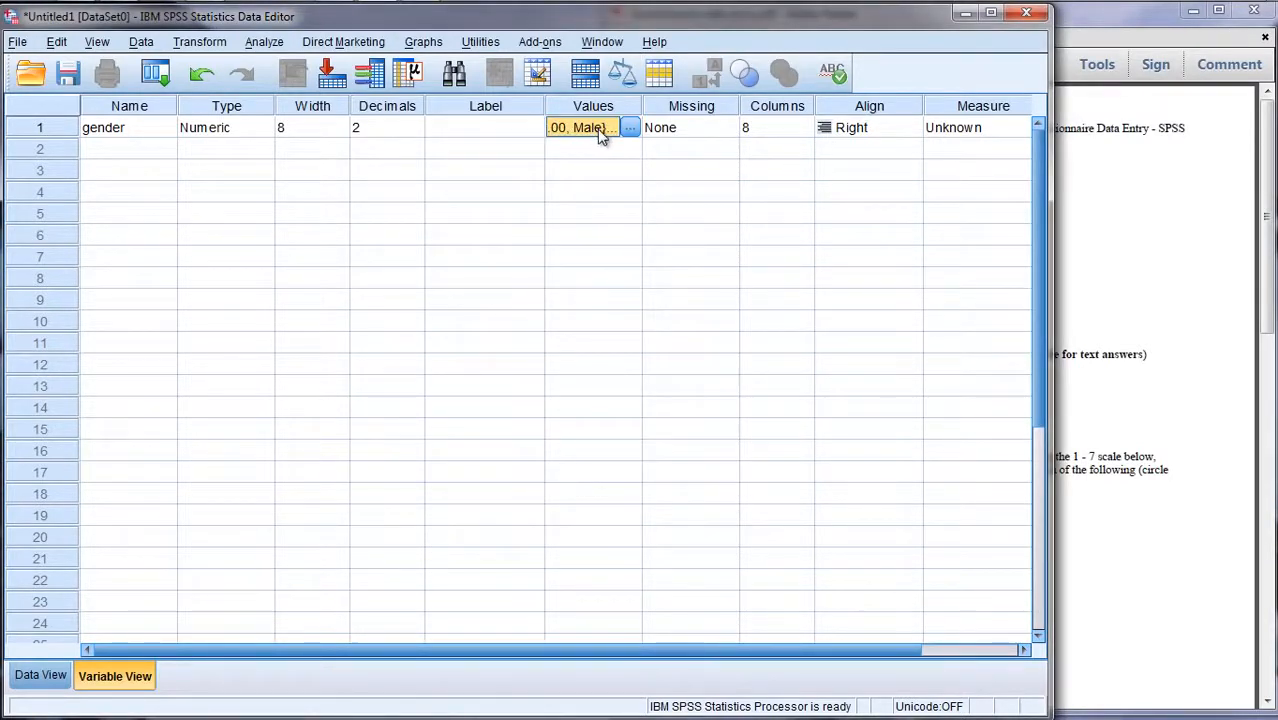
Define a second variable named ethnicity below gender, matching the questionnaire's second question
click(1145, 241)
drag(800, 248, 840, 248)
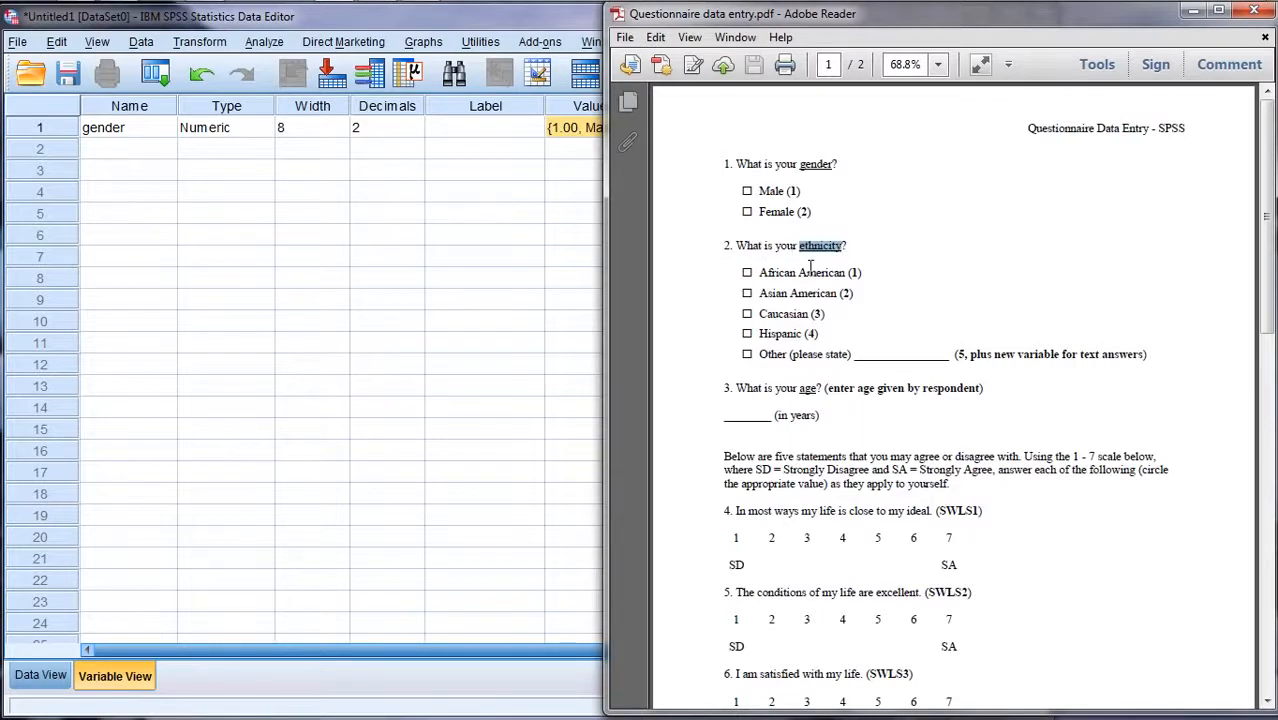
click(116, 146)
text(et)
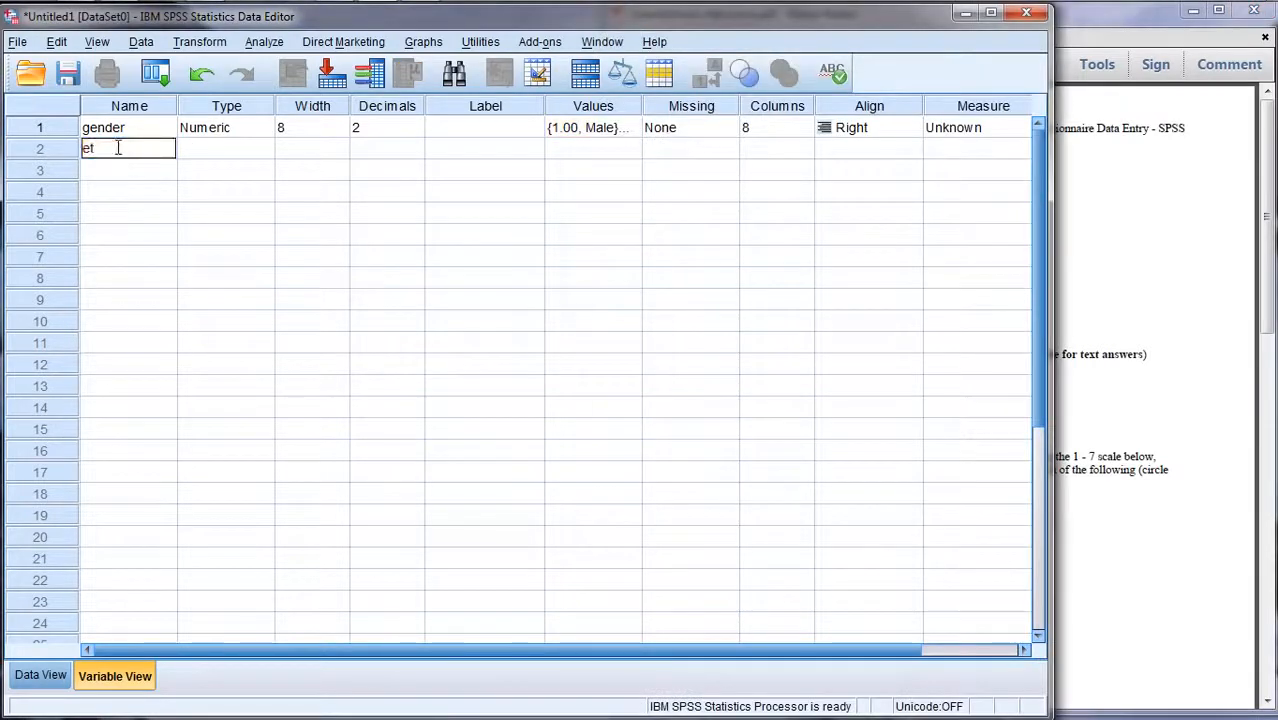
text(hnicity)
key(Return)
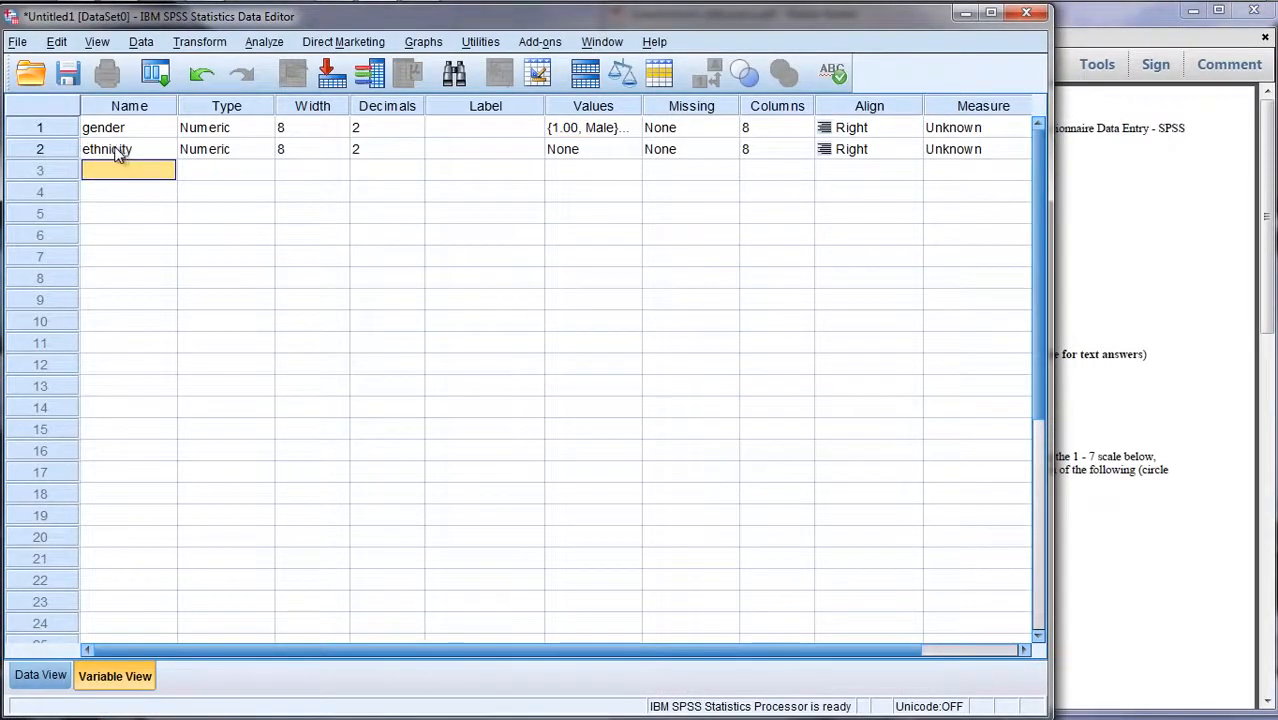
Check the ethnicity codes in the questionnaire and add the value label 1 = African American to the ethnicity variable
click(1164, 318)
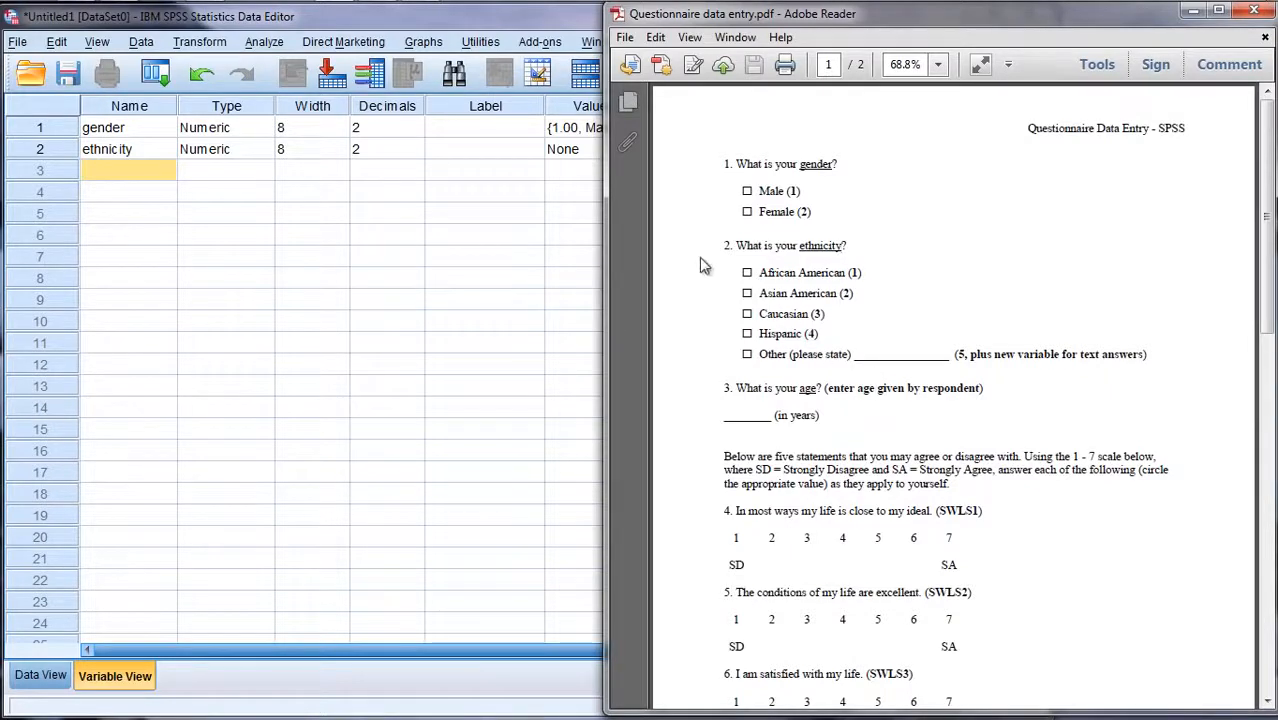
click(540, 230)
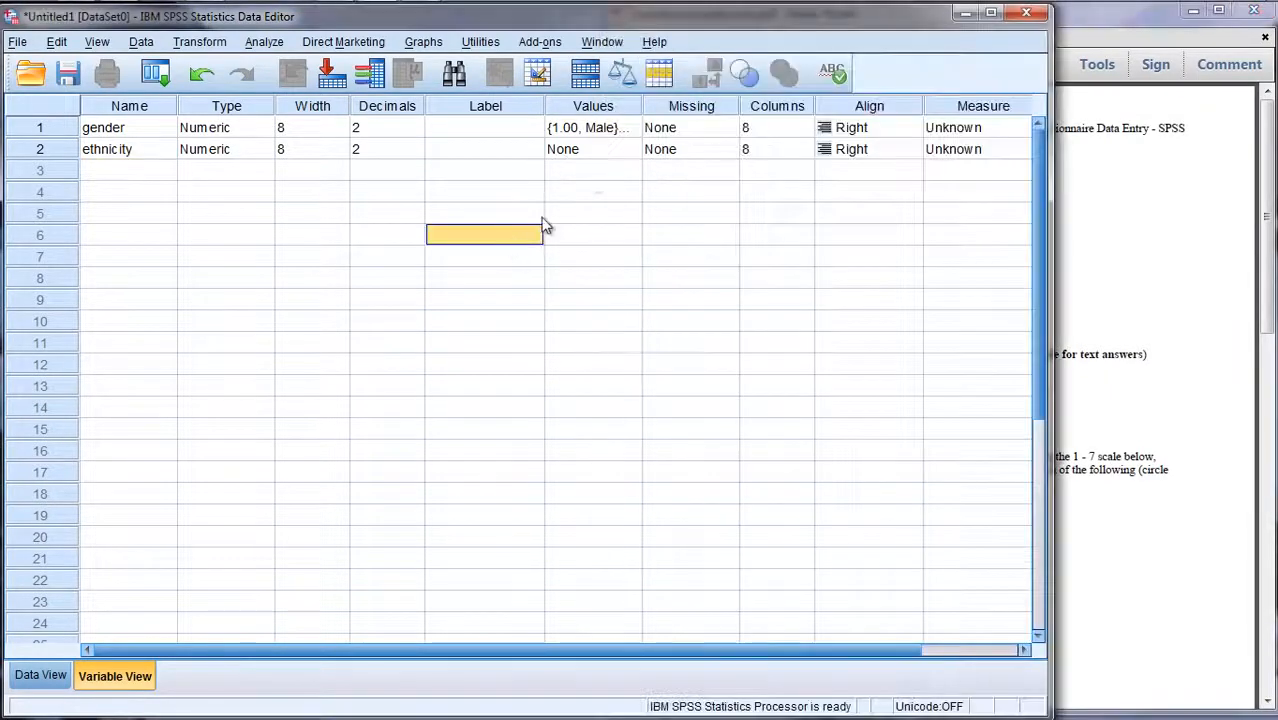
click(588, 149)
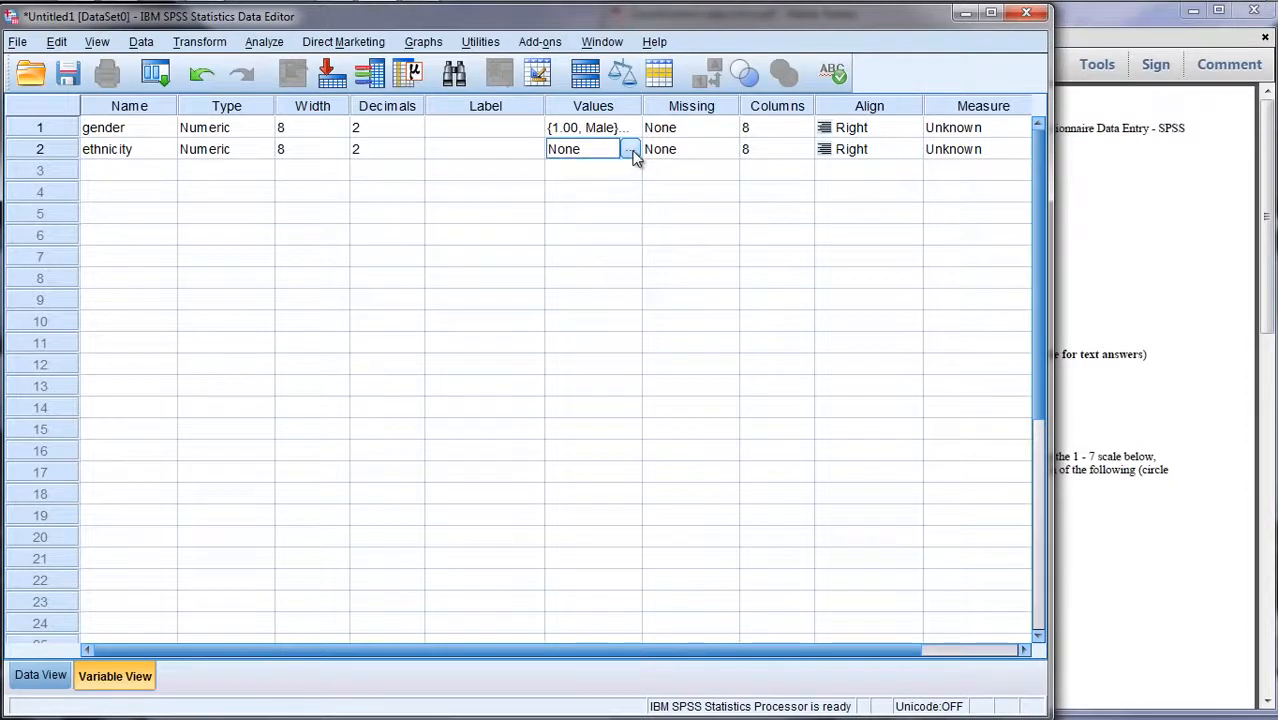
click(632, 156)
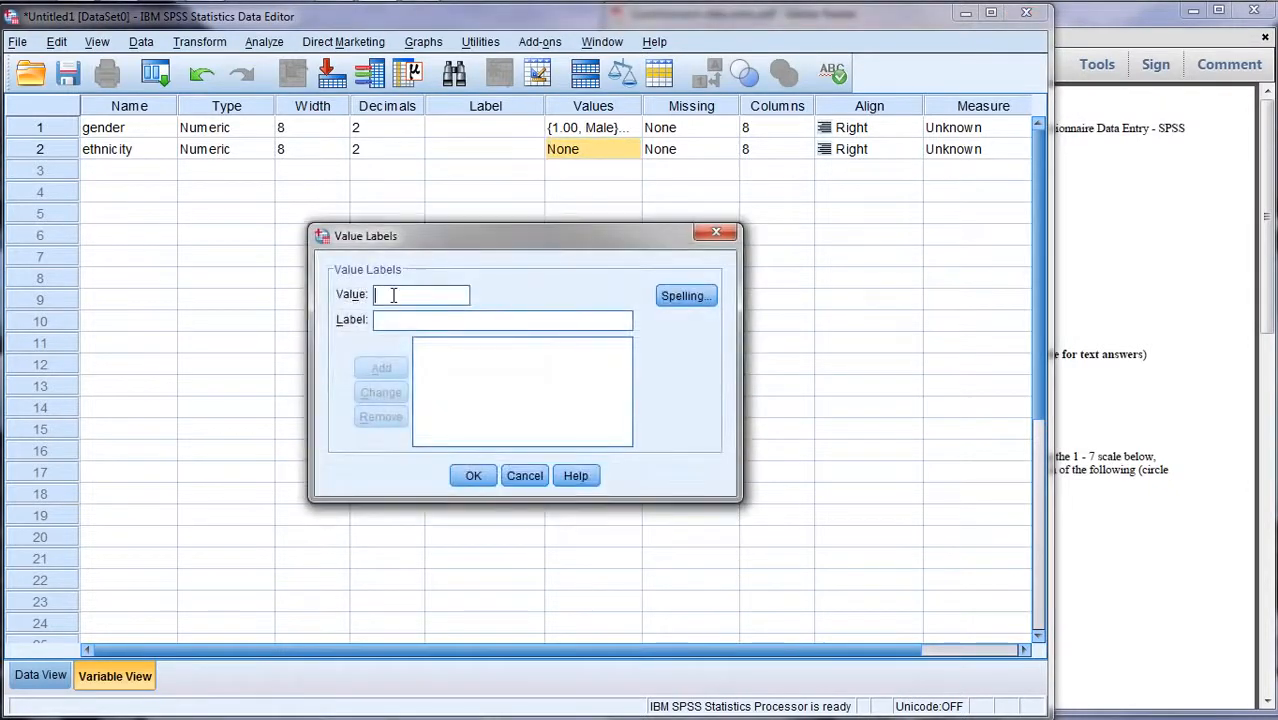
text(1)
key(Tab)
text(African AMeri)
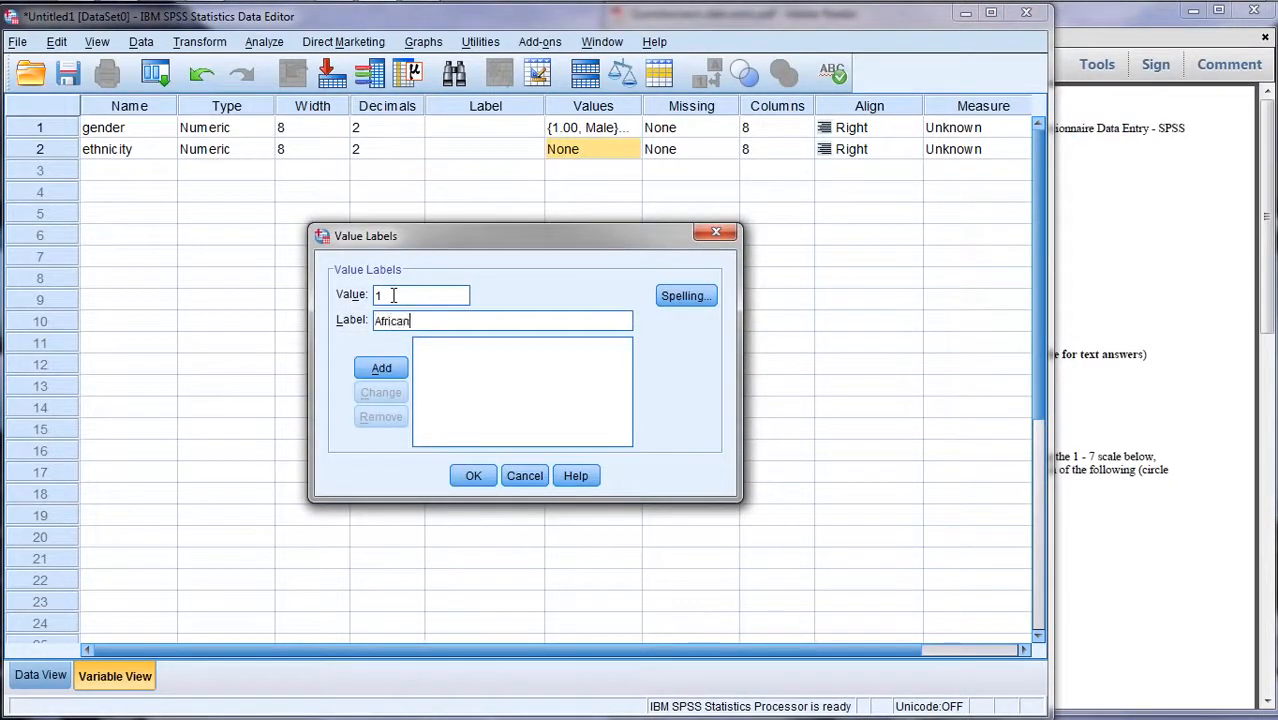
key(BackSpace)
key(BackSpace)
key(BackSpace)
text(erican)
key(Return)
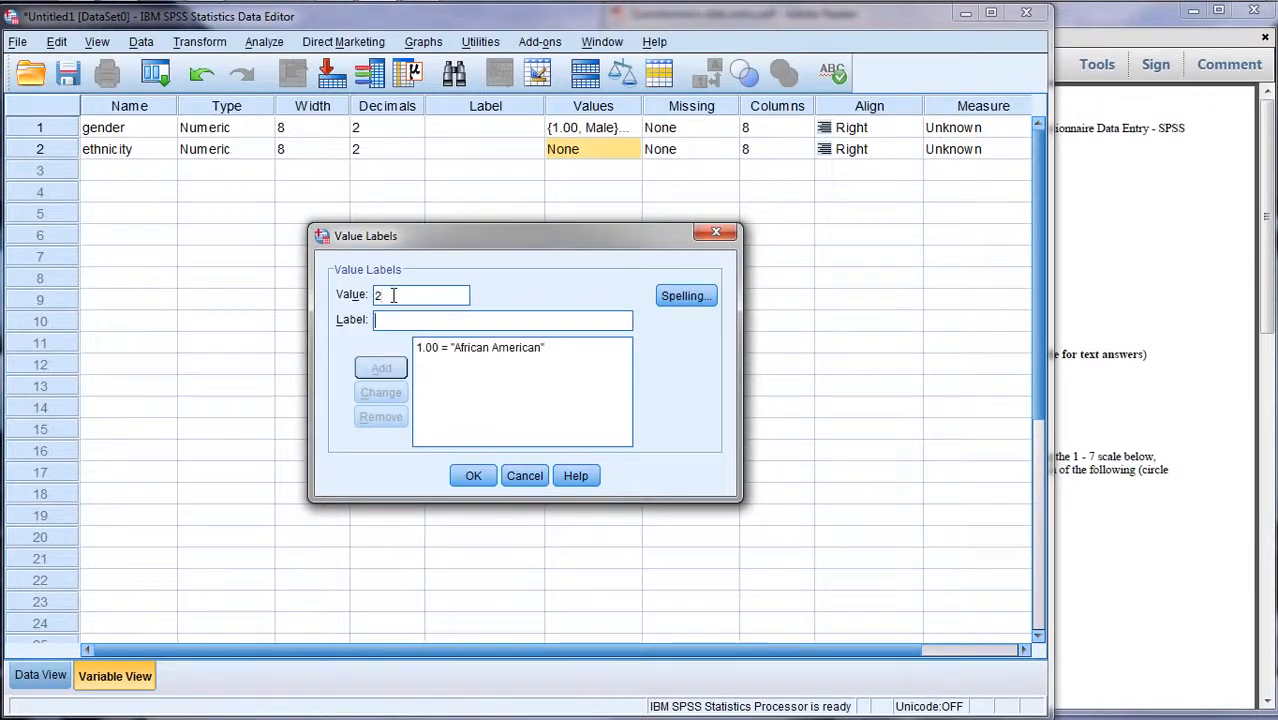
Add the value labels 2 = Asian American and 3 = Caucasian for ethnicity
text(Asian Amweri)
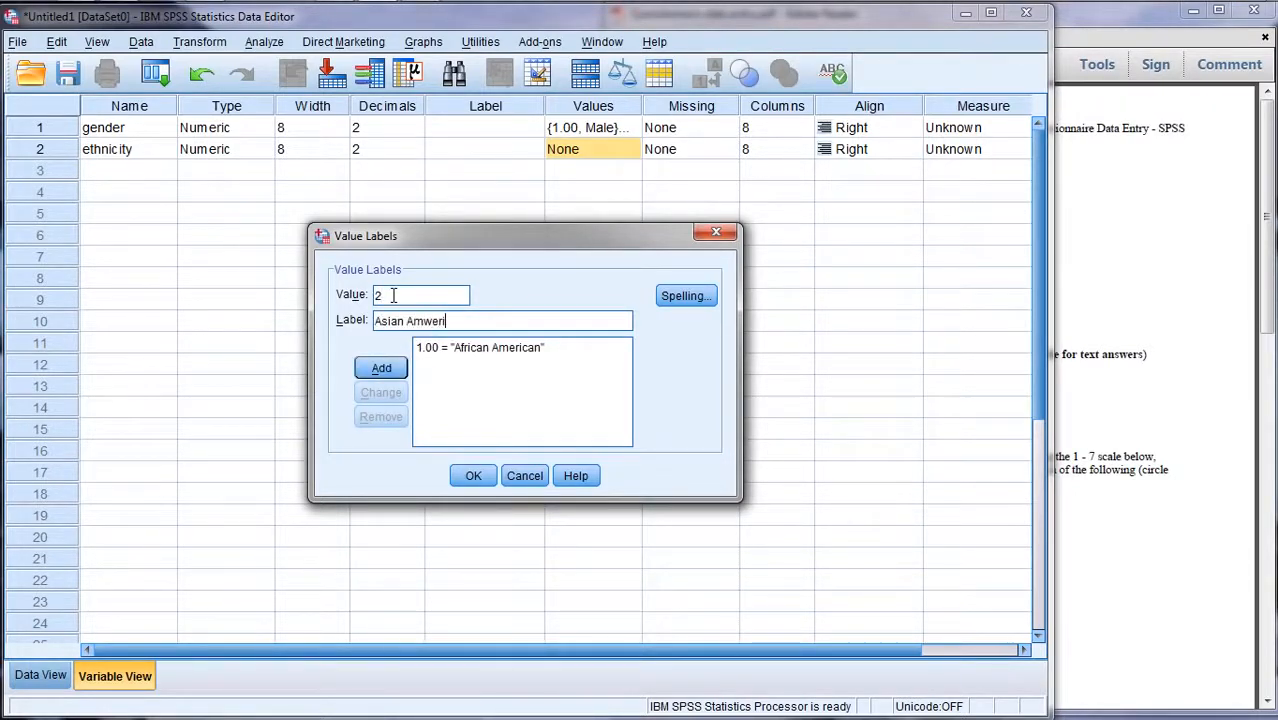
text(=)
key(BackSpace)
text(erican)
key(Return)
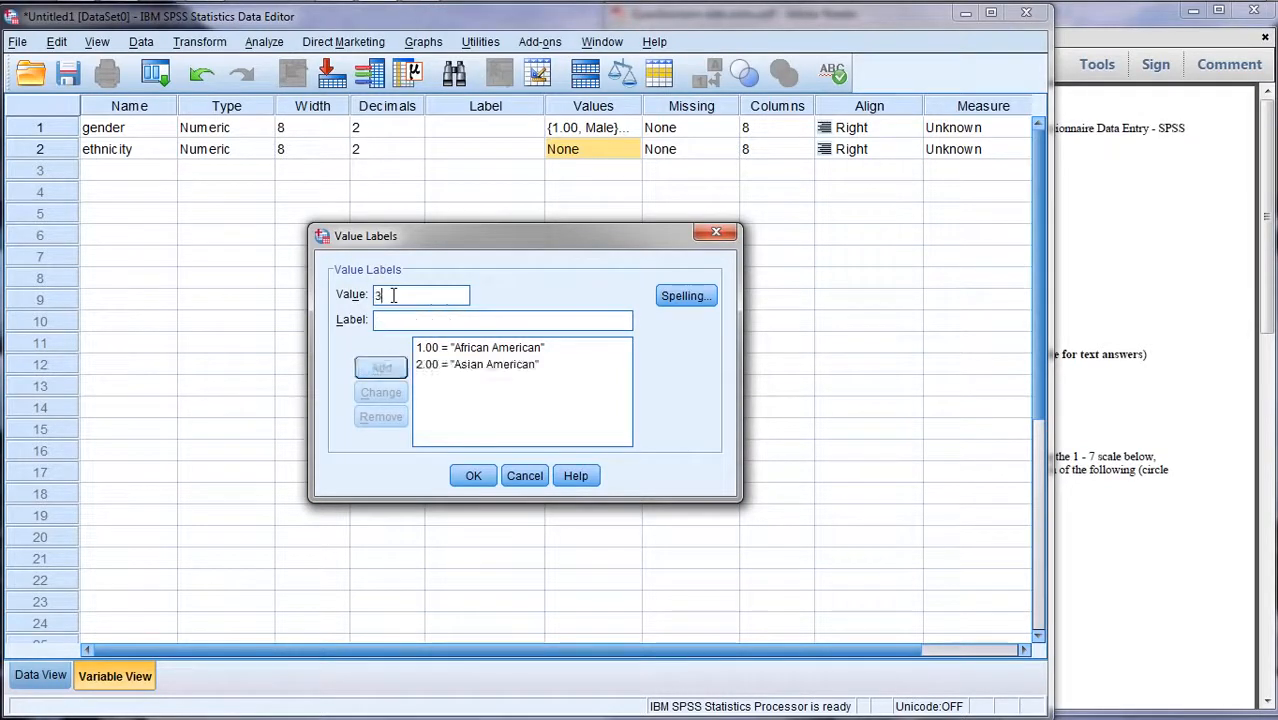
text(Cau)
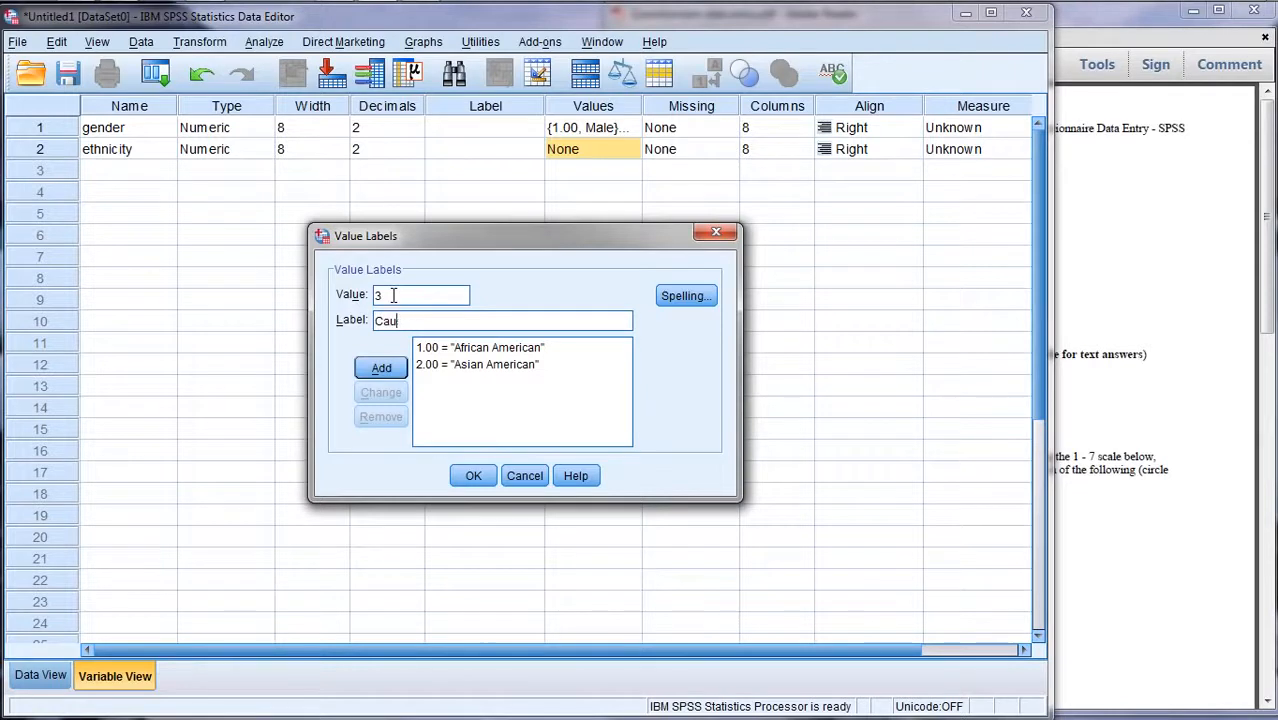
text(sasian)
key(Return)
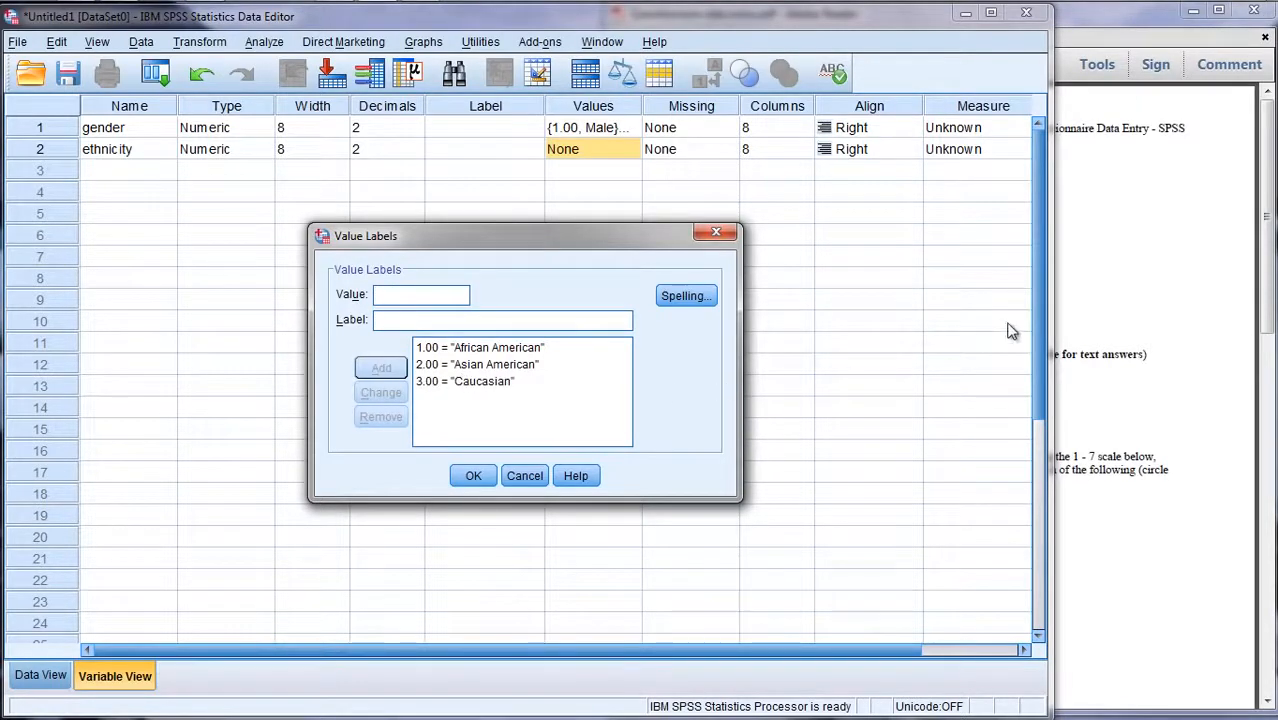
Check the remaining ethnicity codes in the questionnaire and add the value label 4 = Hispanic
click(1084, 321)
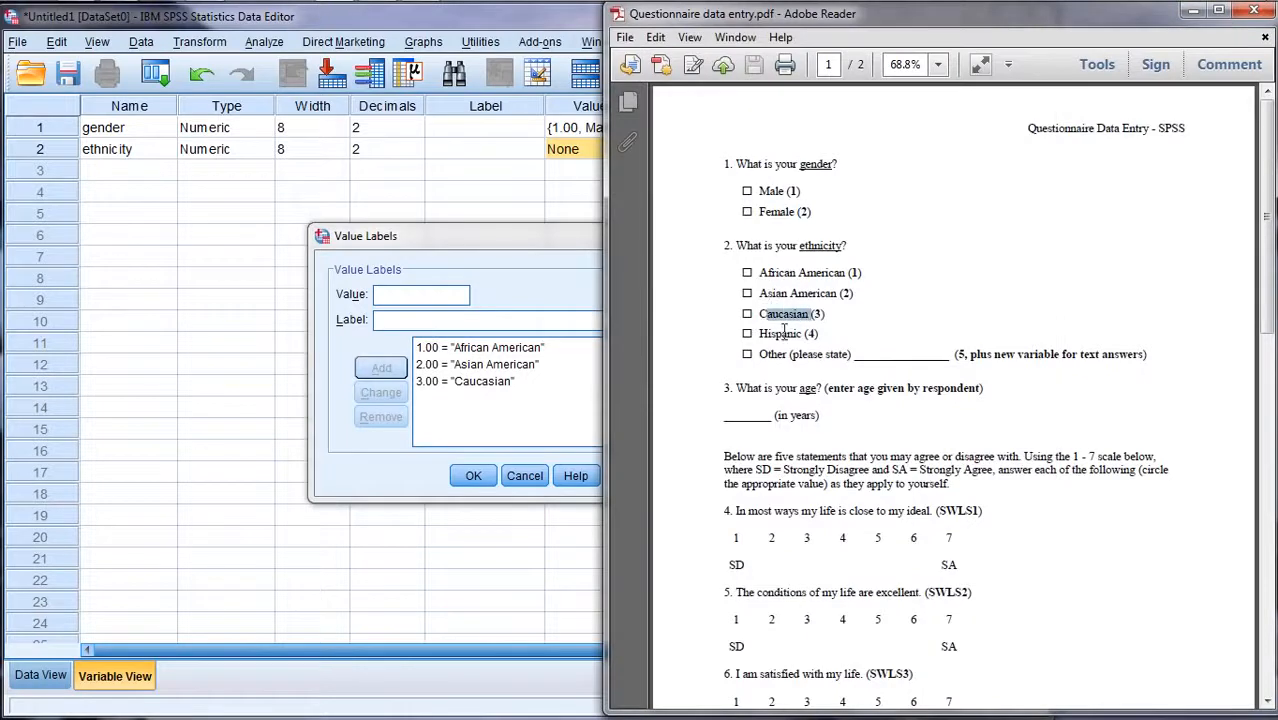
drag(771, 355, 843, 358)
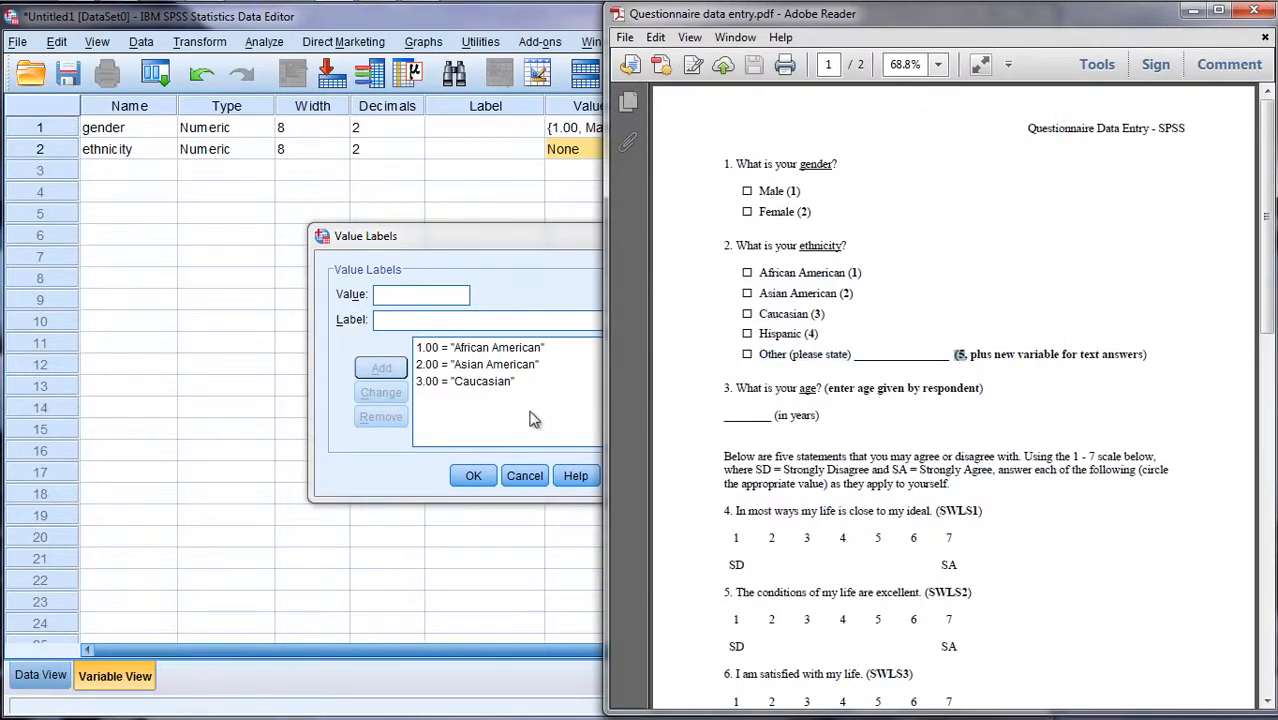
click(414, 291)
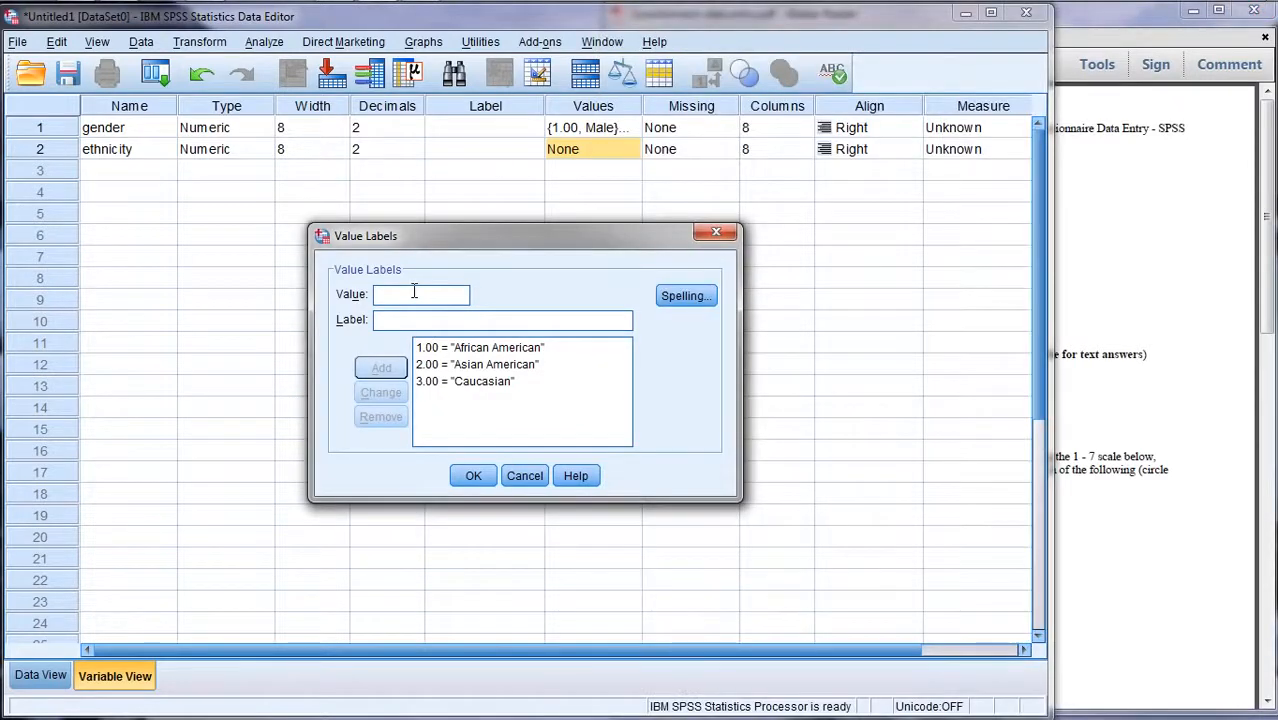
key(Tab)
text(Hispan)
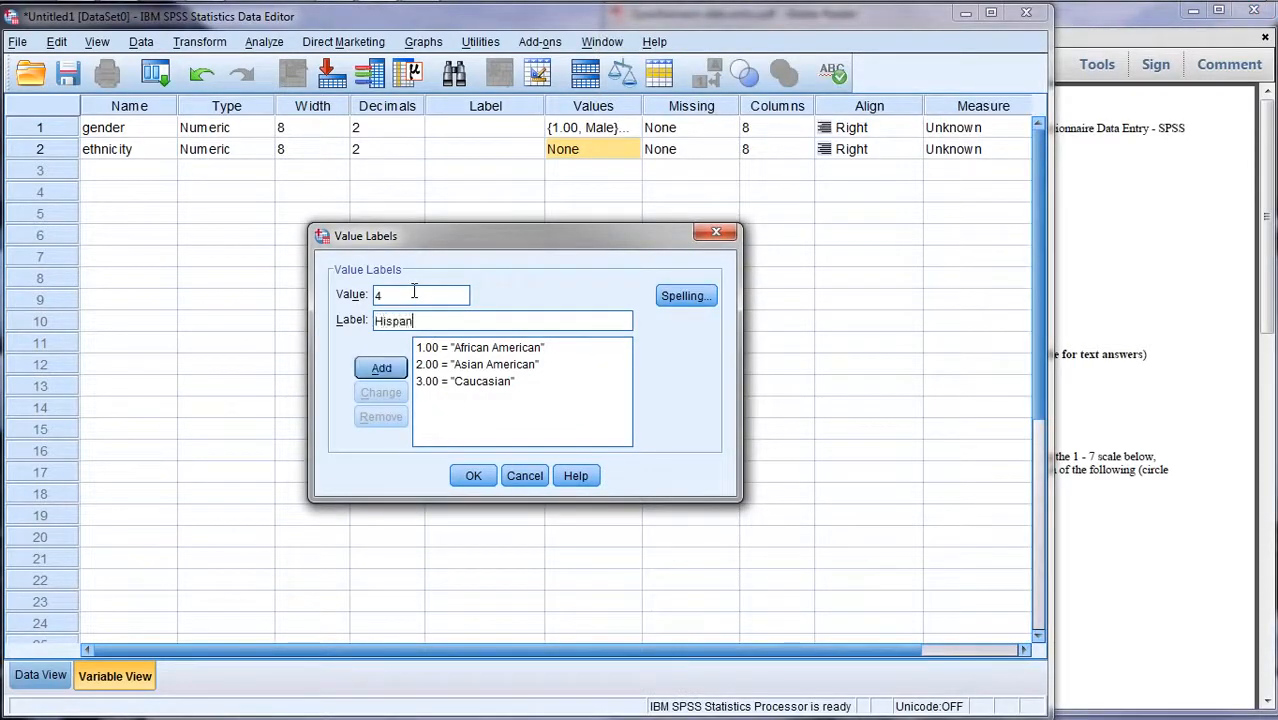
click(380, 369)
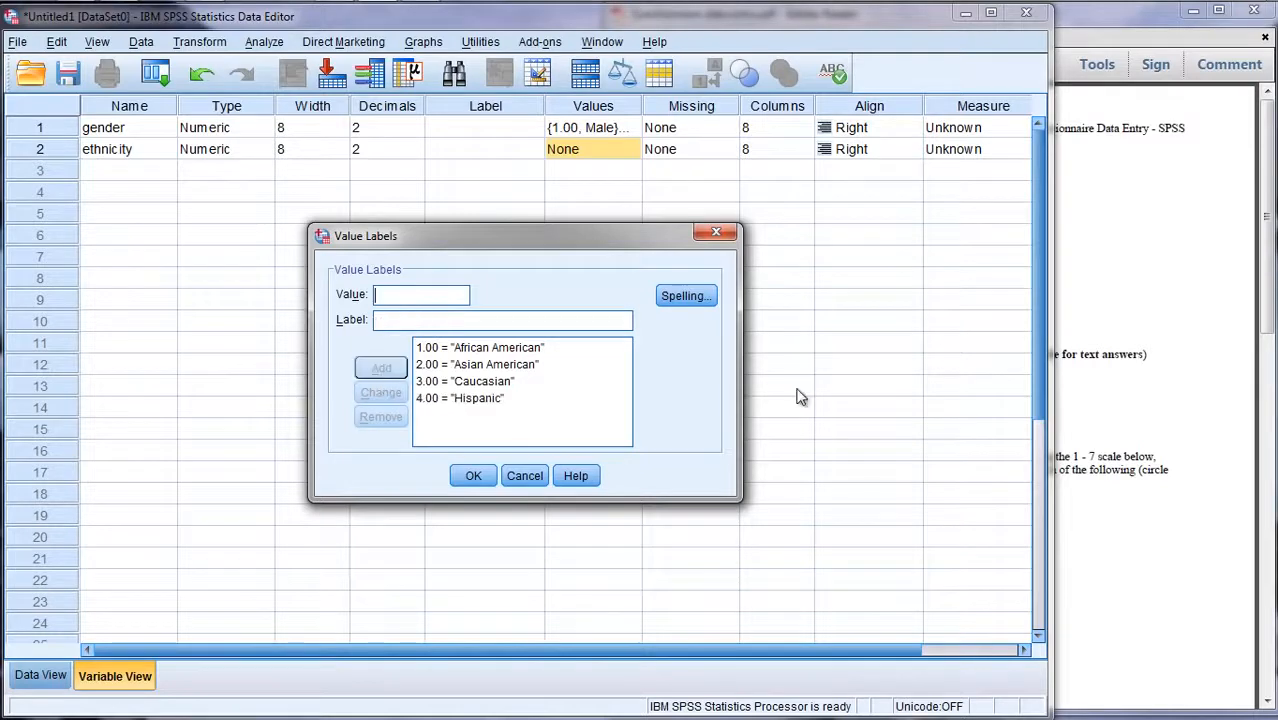
Add the value label 5 = Other for ethnicity as coded in the questionnaire
key(alt+Tab)
click(388, 300)
text(5Other)
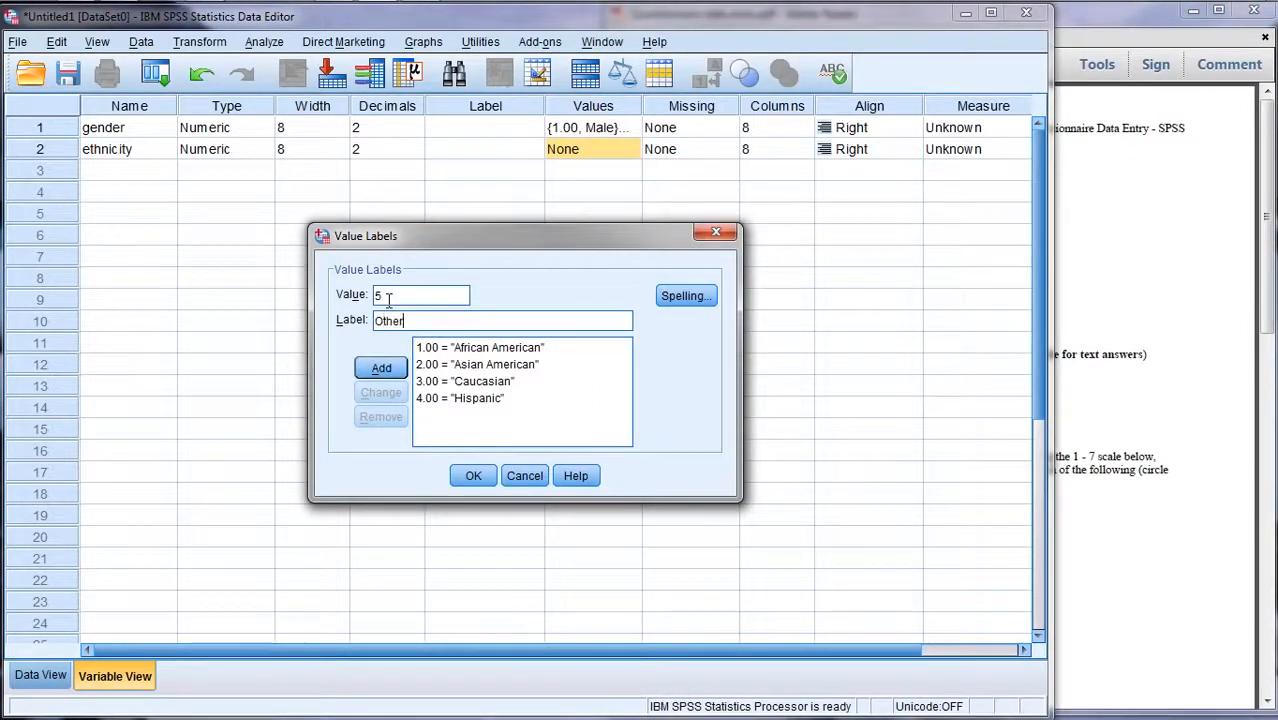
click(380, 368)
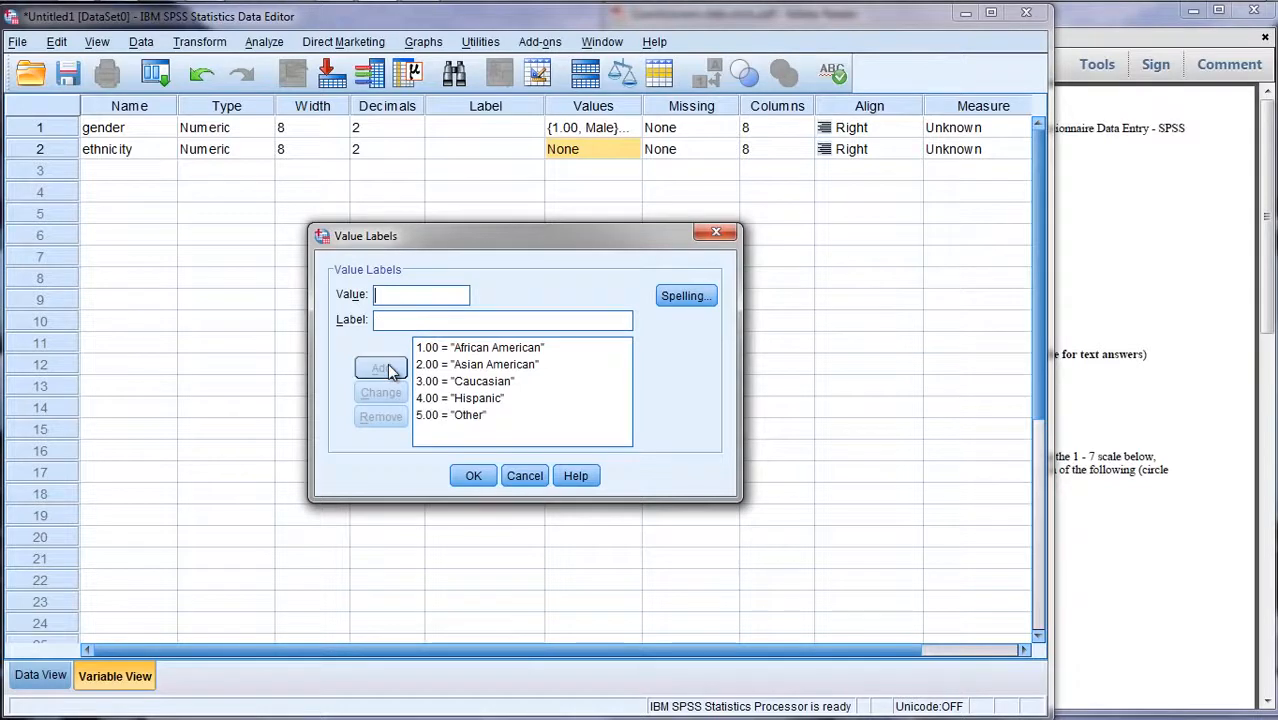
Examine the write-in blank beside the Other ethnicity option in the questionnaire
click(1136, 289)
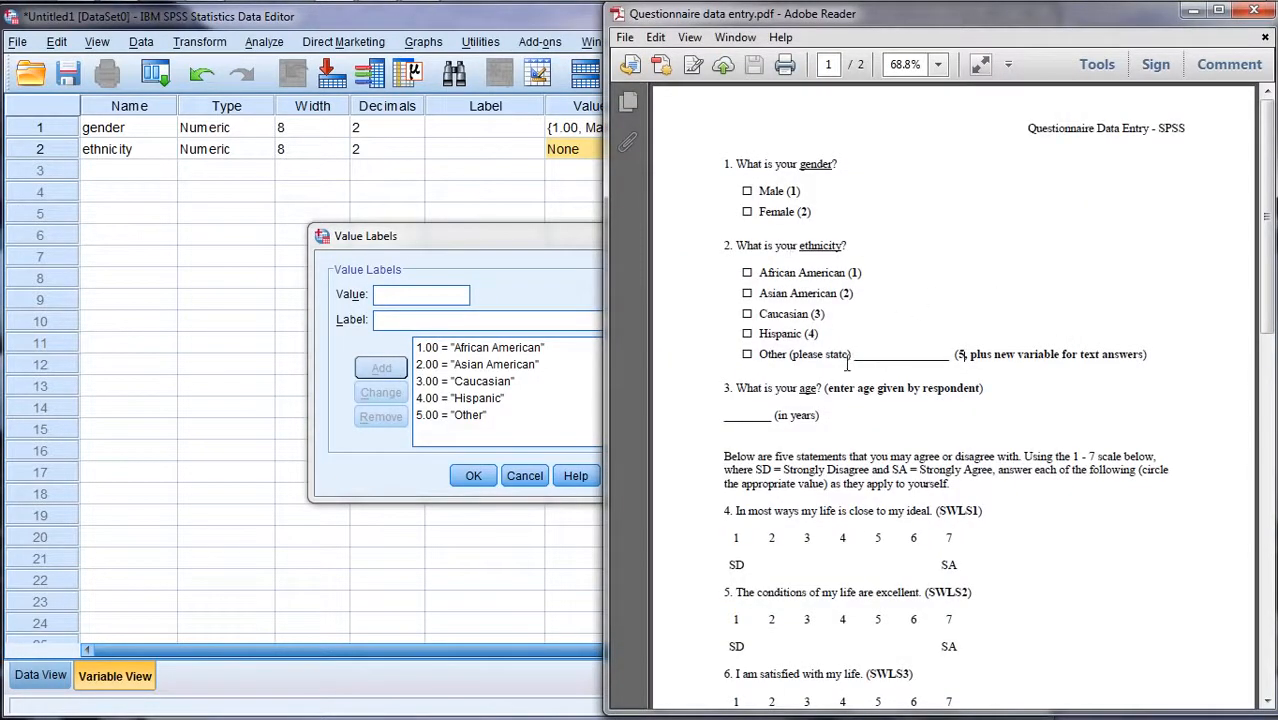
drag(855, 354, 958, 355)
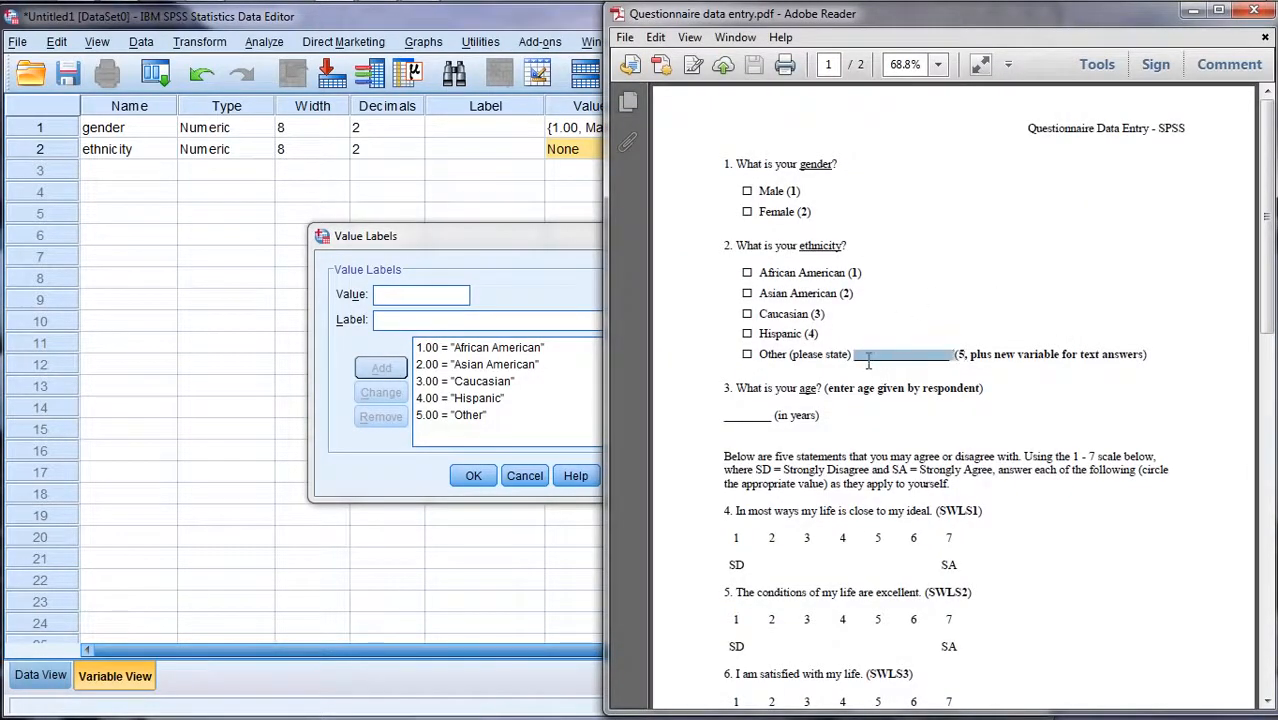